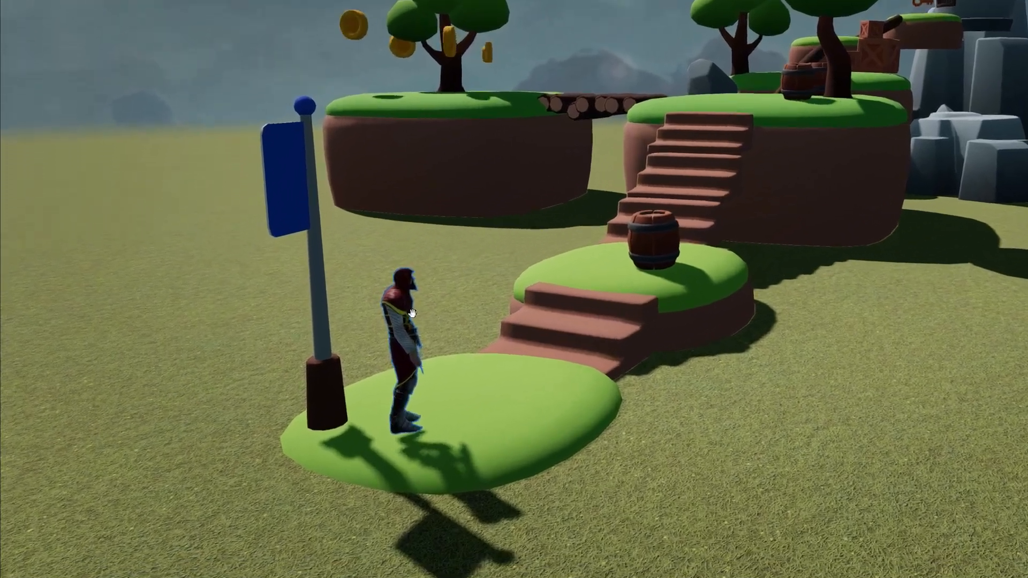
# Select the hooded character on the starting platform, move and rotate it with its gizmo, and deselect it
pyautogui.click(513, 242)
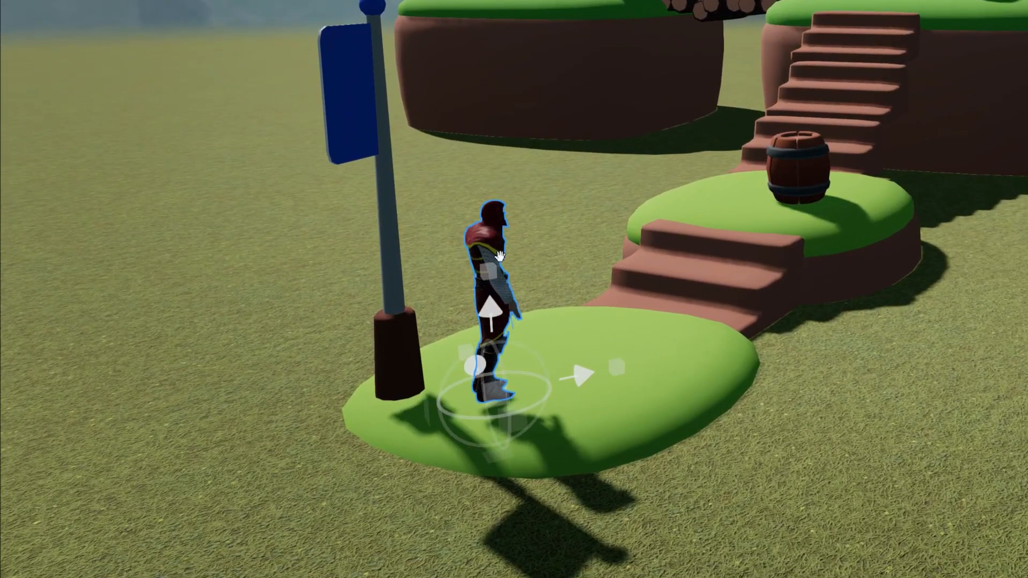
pyautogui.moveTo(513, 242); pyautogui.dragTo(649, 332)
pyautogui.moveTo(566, 344)
pyautogui.mouseDown()
pyautogui.moveTo(568, 281)
pyautogui.moveTo(580, 336)
pyautogui.mouseUp()
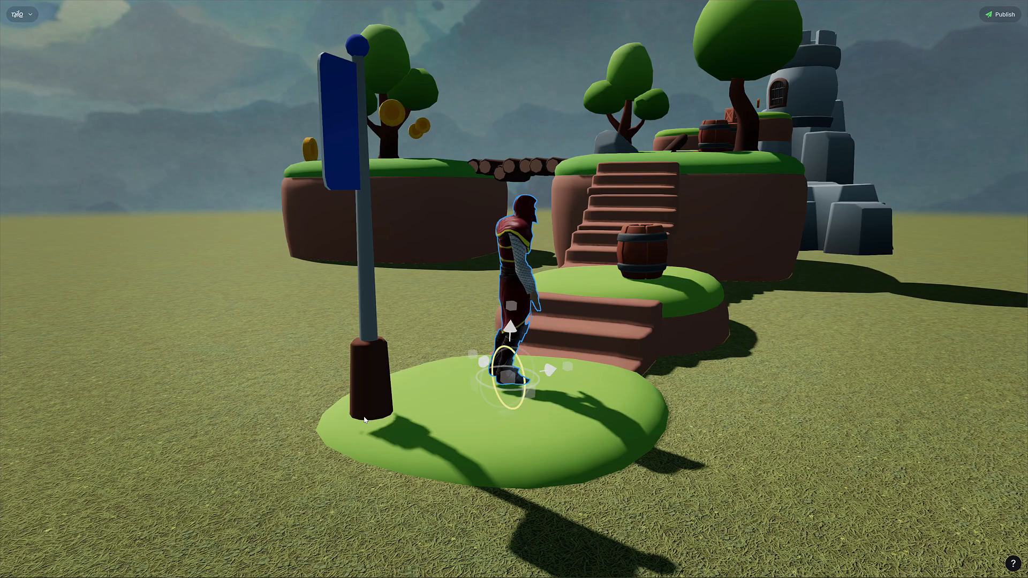
pyautogui.scroll(-3, 364, 420)
pyautogui.scroll(3, 365, 418)
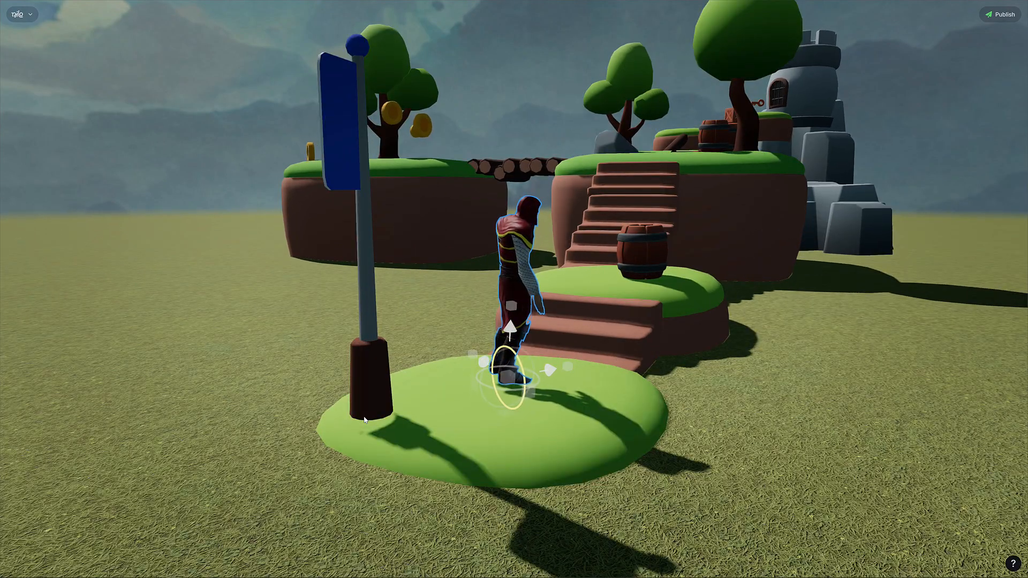
pyautogui.click(295, 355)
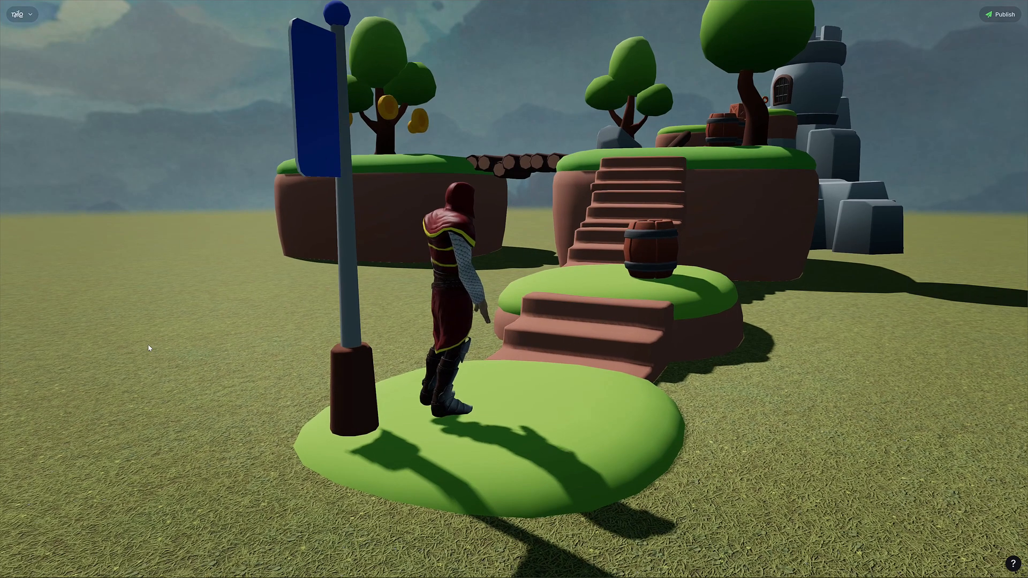
# Fly the camera sideways, up, down and backward around the starting platform to view the whole level from a distance
pyautogui.press('a')
pyautogui.press('d')
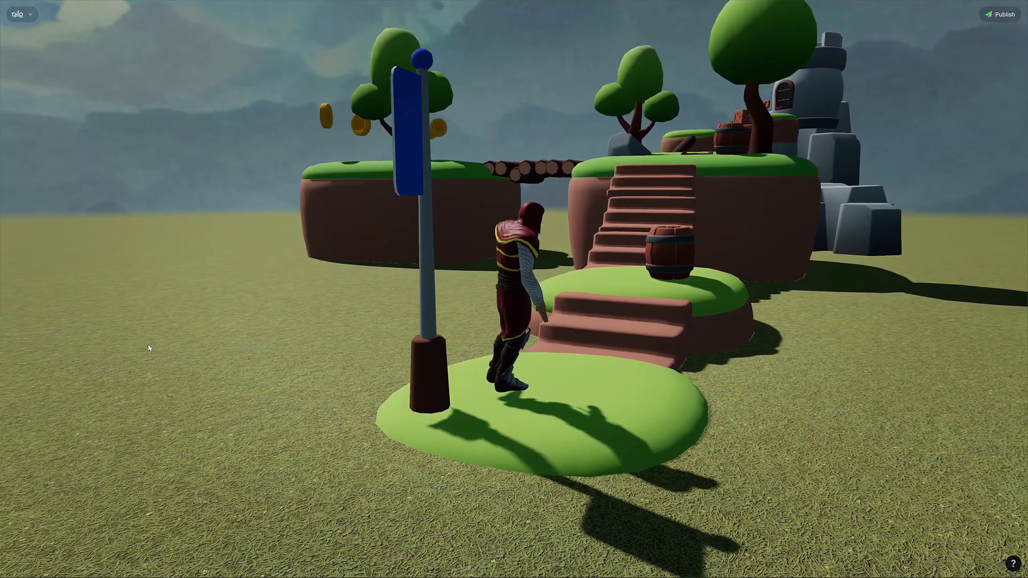
pyautogui.press('e')
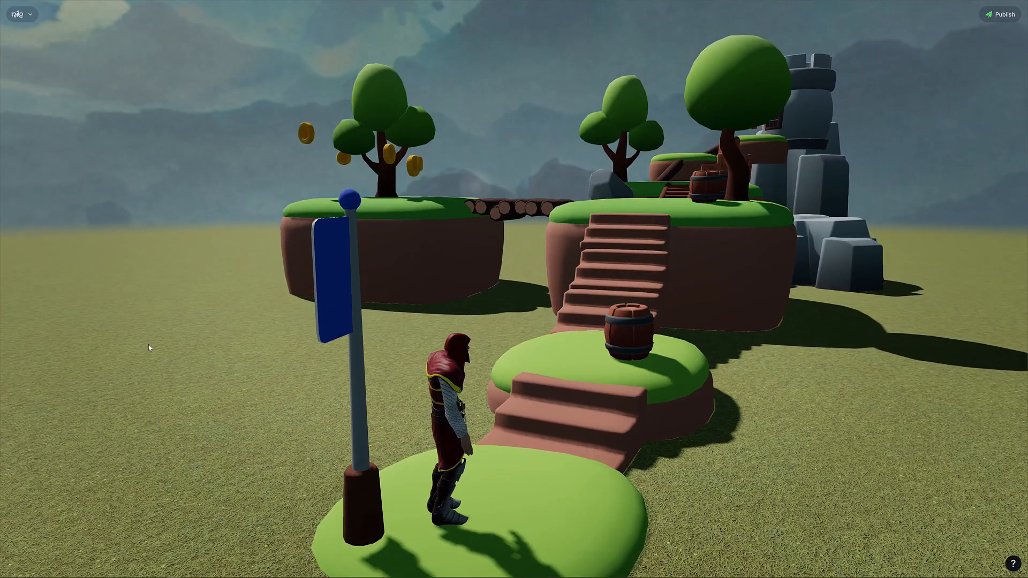
pyautogui.press('q')
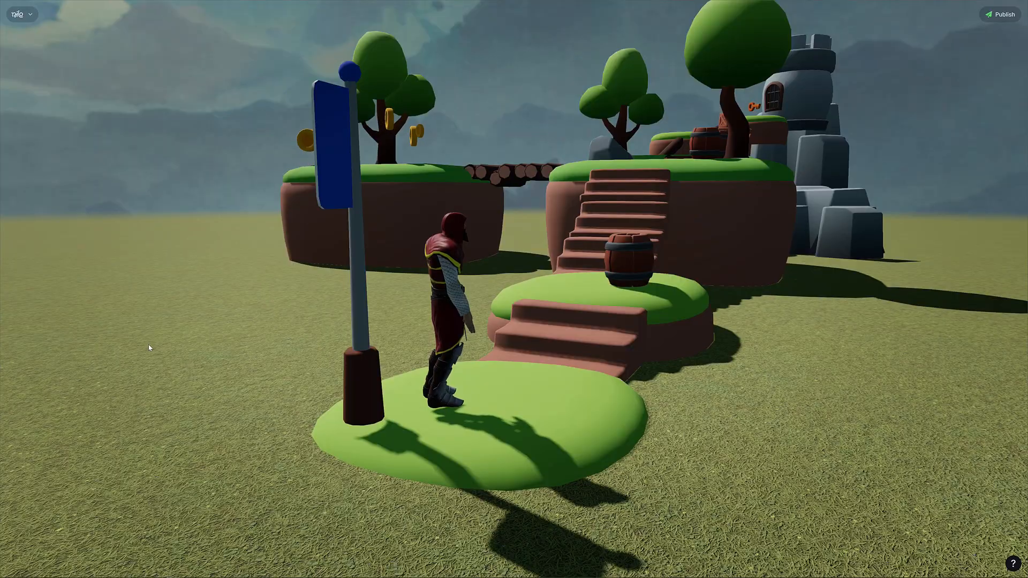
pyautogui.moveTo(228, 335)
pyautogui.mouseDown()
pyautogui.moveTo(230, 322)
pyautogui.moveTo(271, 325)
pyautogui.moveTo(209, 322)
pyautogui.moveTo(252, 322)
pyautogui.moveTo(239, 324)
pyautogui.mouseUp()
pyautogui.scroll(-10, 239, 324)
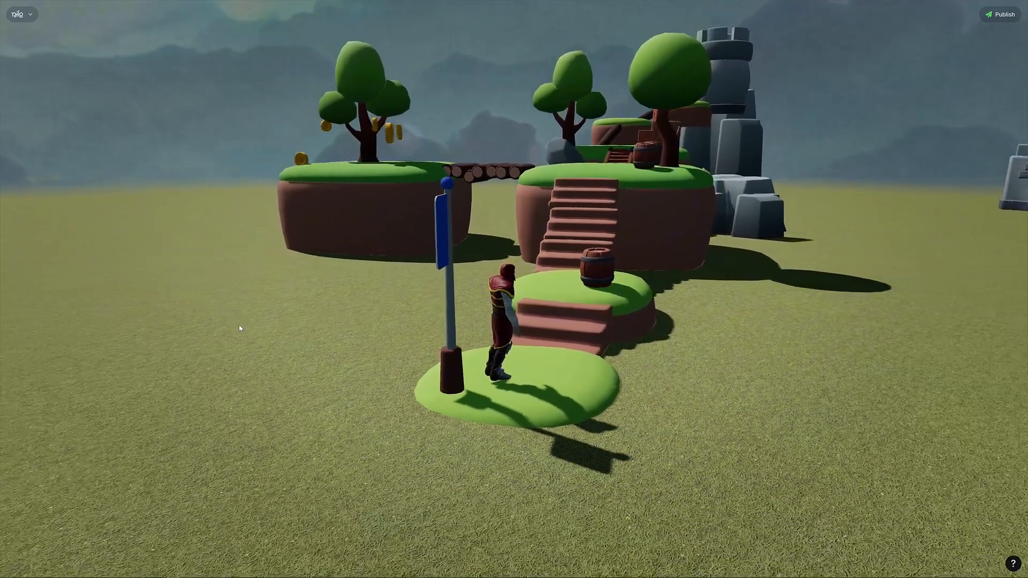
pyautogui.scroll(-5, 239, 324)
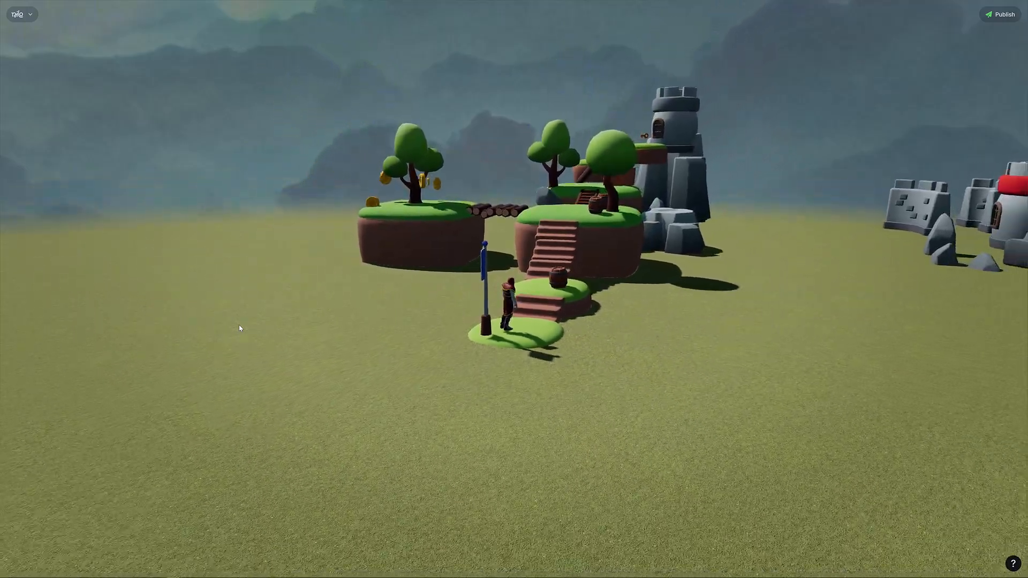
pyautogui.press('s')
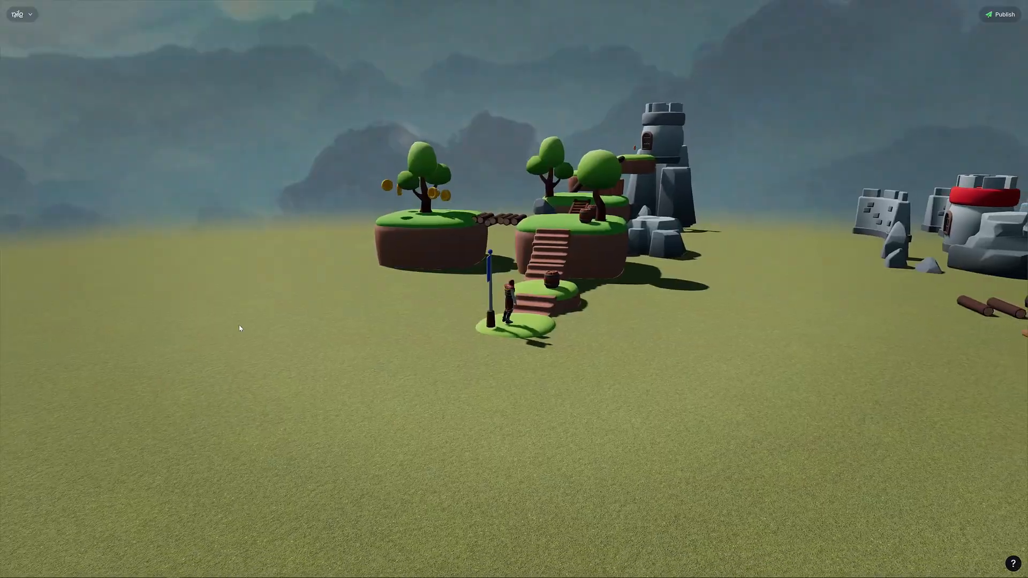
pyautogui.scroll(-2, 240, 325)
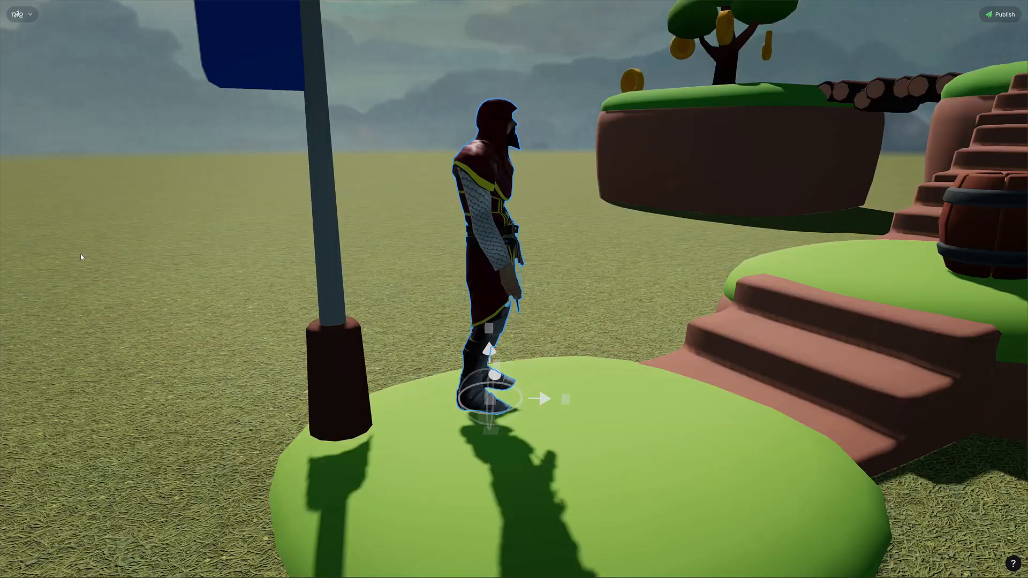
# Delete the hooded character from the starting platform and open the Keyboard Shortcuts overview from the help options
pyautogui.press('Delete')
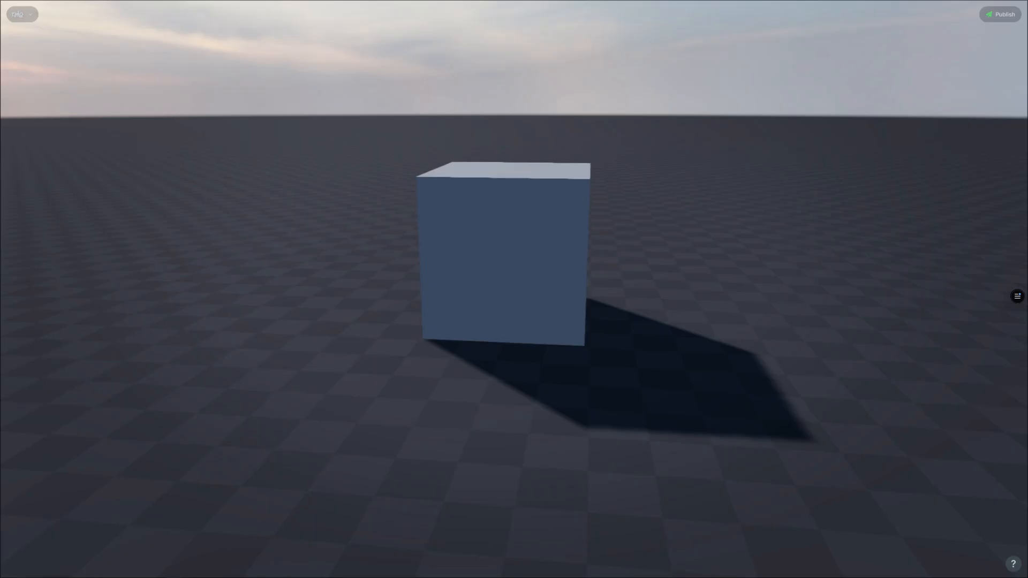
pyautogui.click(1014, 564)
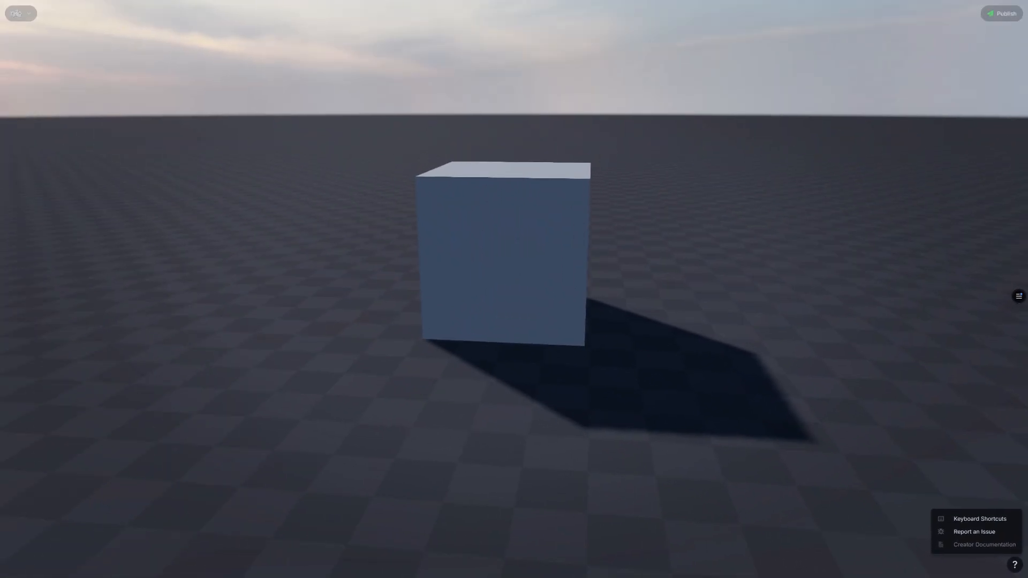
pyautogui.click(980, 519)
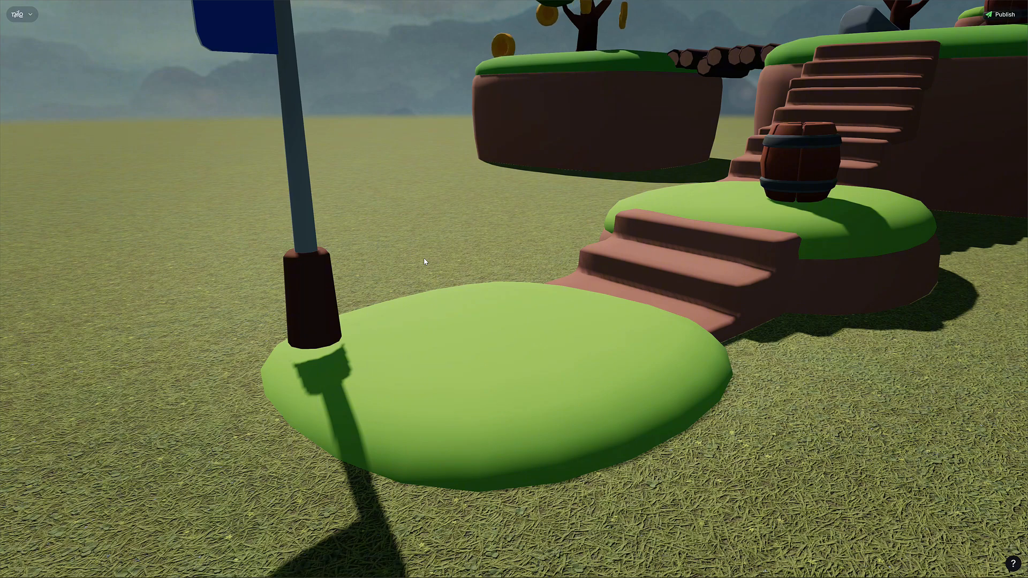
# Generate a new object from the text prompt "knight, t-pose" on the green starting platform
pyautogui.rightClick(473, 350)
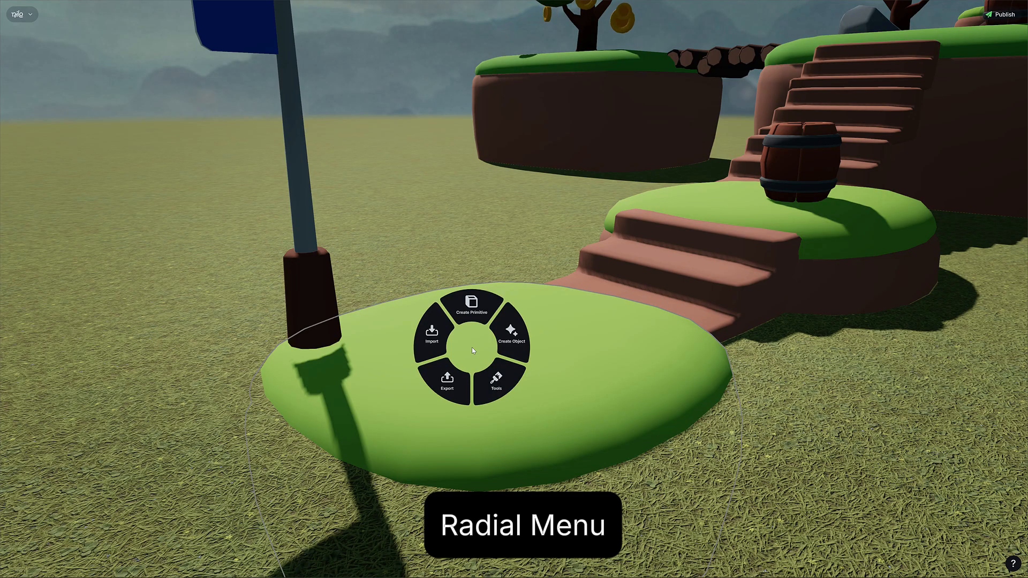
pyautogui.moveTo(512, 337)
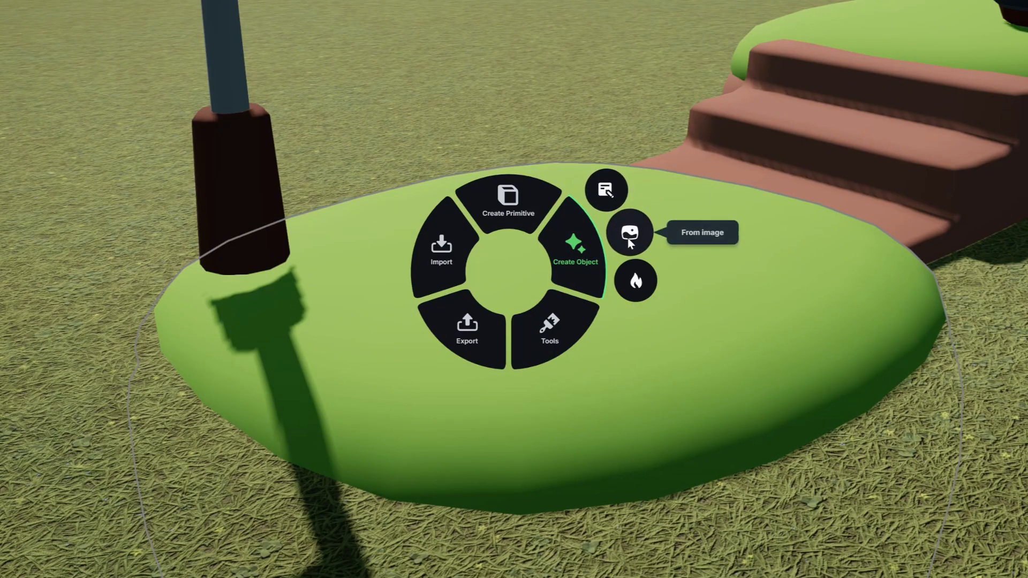
pyautogui.click(606, 193)
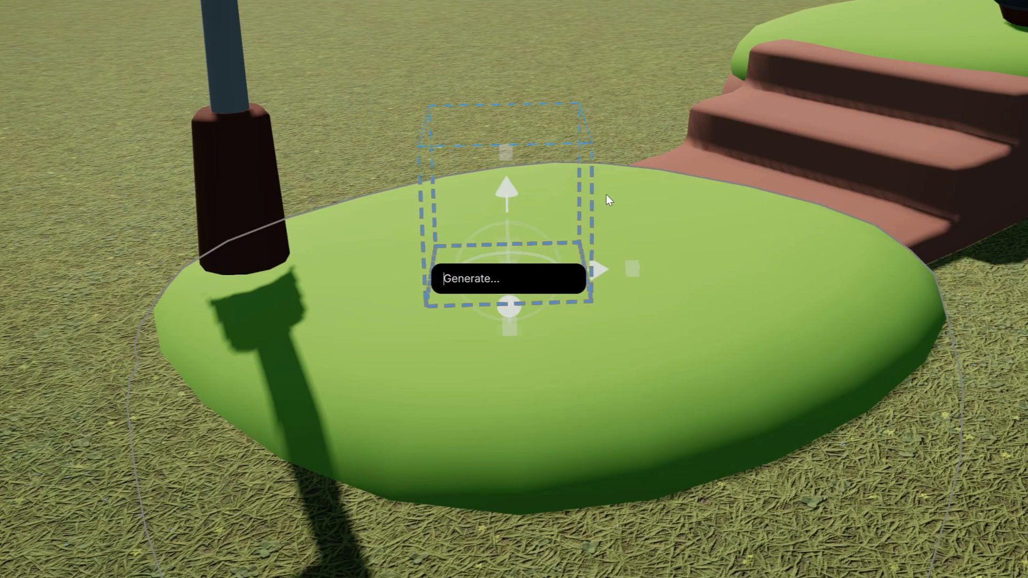
pyautogui.write('knight,')
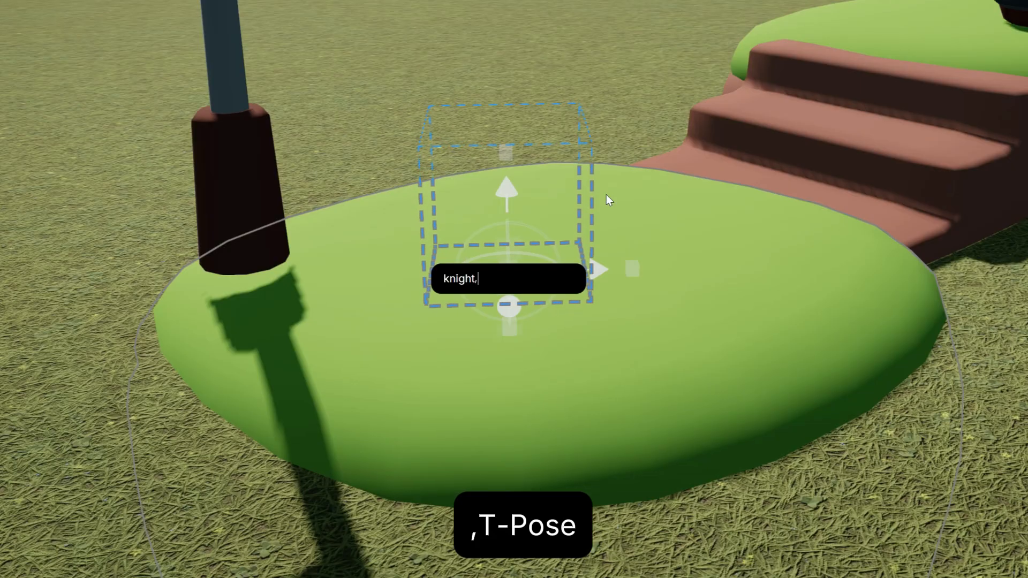
pyautogui.write('t-pose')
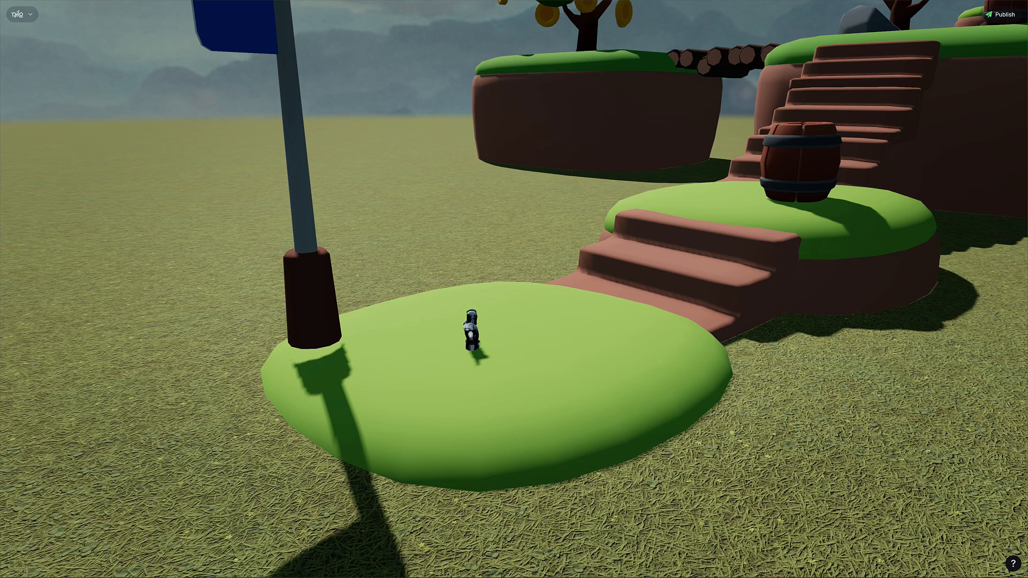
# Enlarge the generated knight on the platform and rotate it to face the camera
pyautogui.click(472, 326)
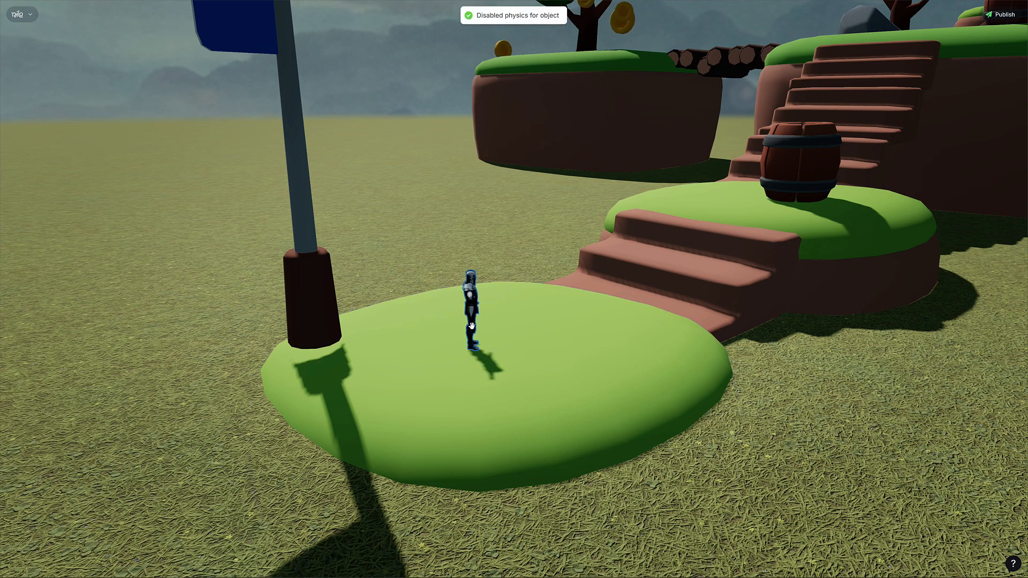
pyautogui.click(471, 308)
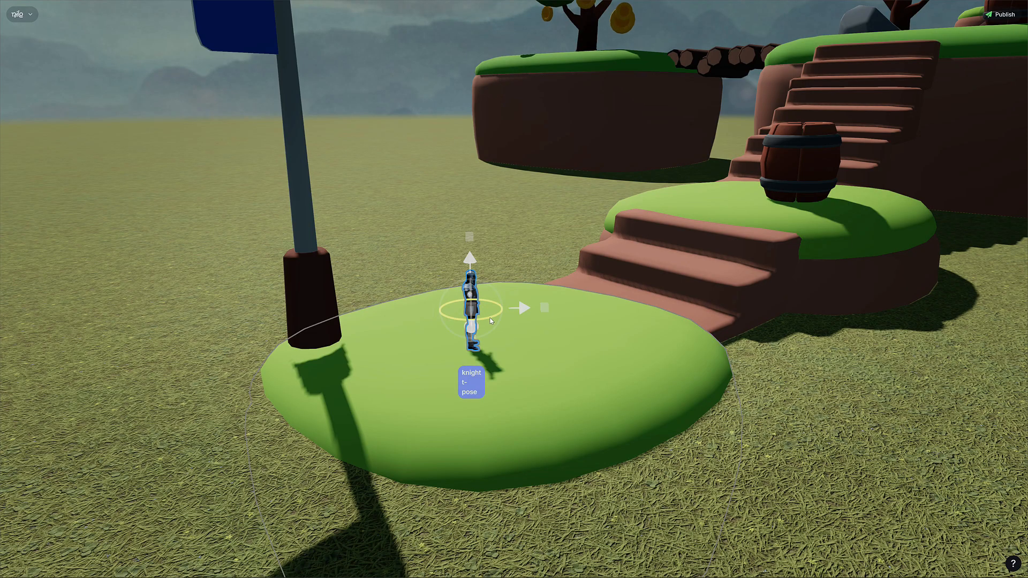
pyautogui.moveTo(491, 318); pyautogui.dragTo(458, 133)
pyautogui.moveTo(457, 134); pyautogui.dragTo(445, 193, button='right')
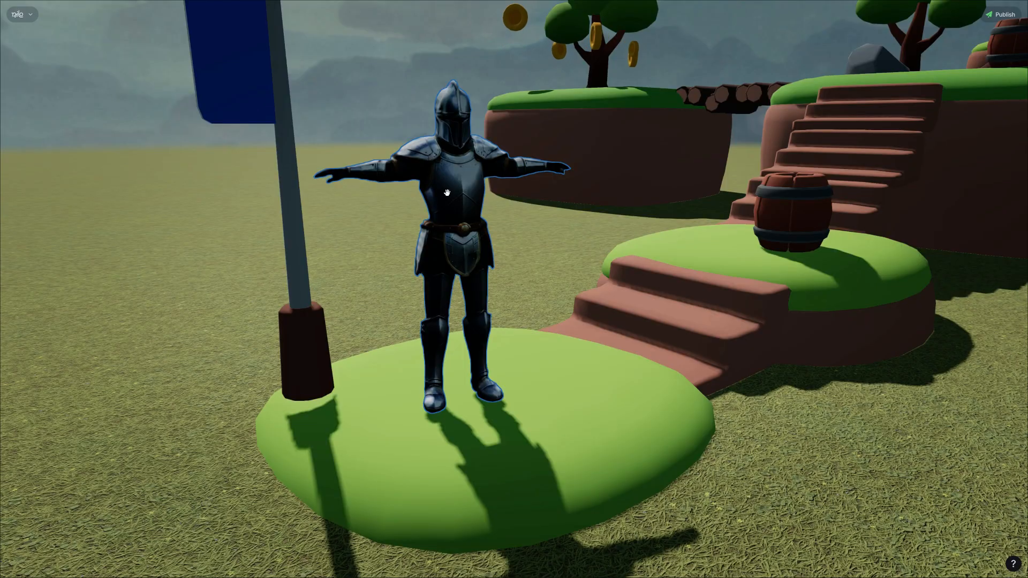
# Rig the knight so it becomes an animatable character
pyautogui.click(458, 189)
pyautogui.rightClick(457, 188)
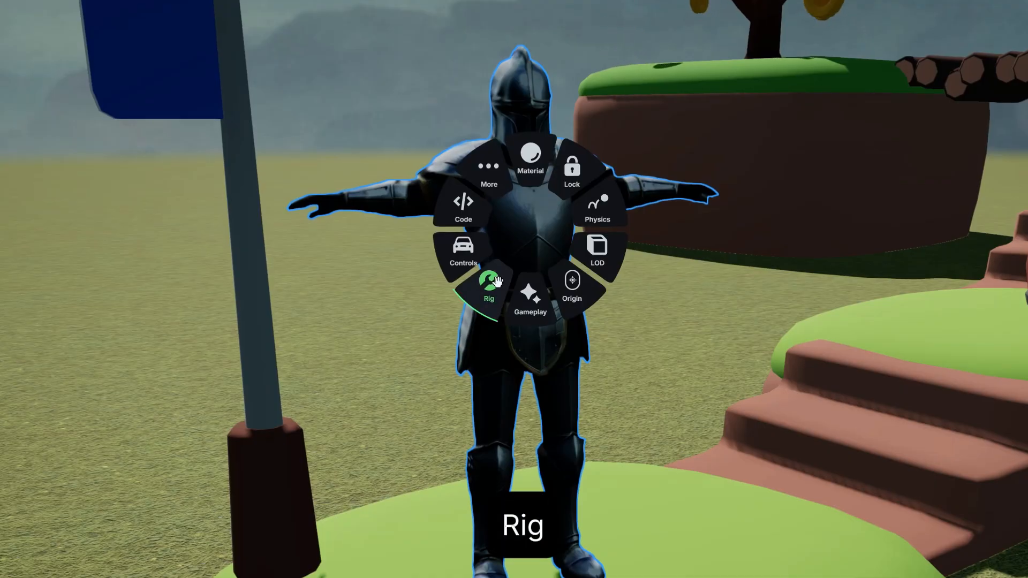
pyautogui.click(497, 281)
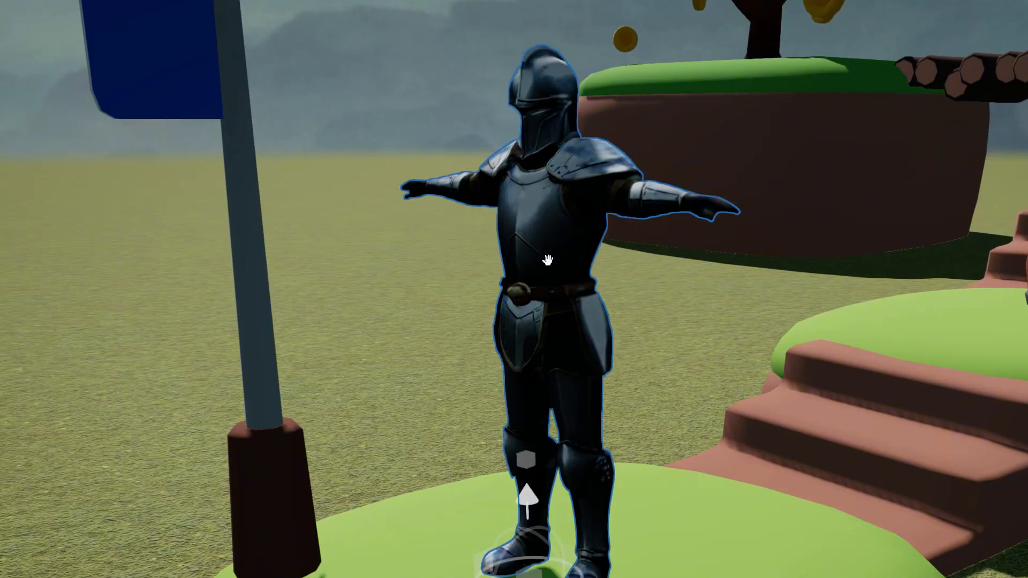
# Take direct control of the rigged knight, test walking it on the platform, and leave control mode
pyautogui.click(547, 260)
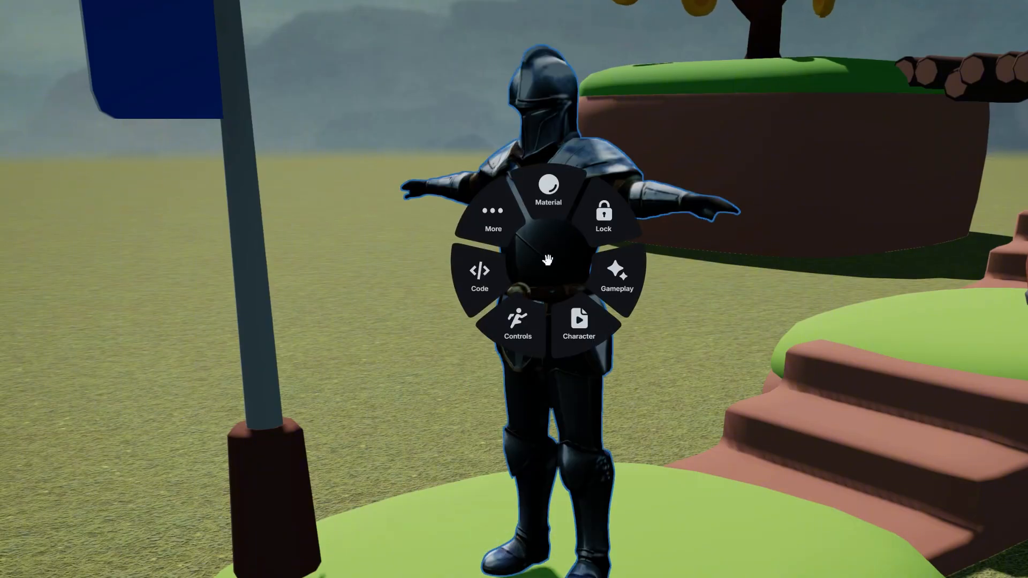
pyautogui.click(526, 318)
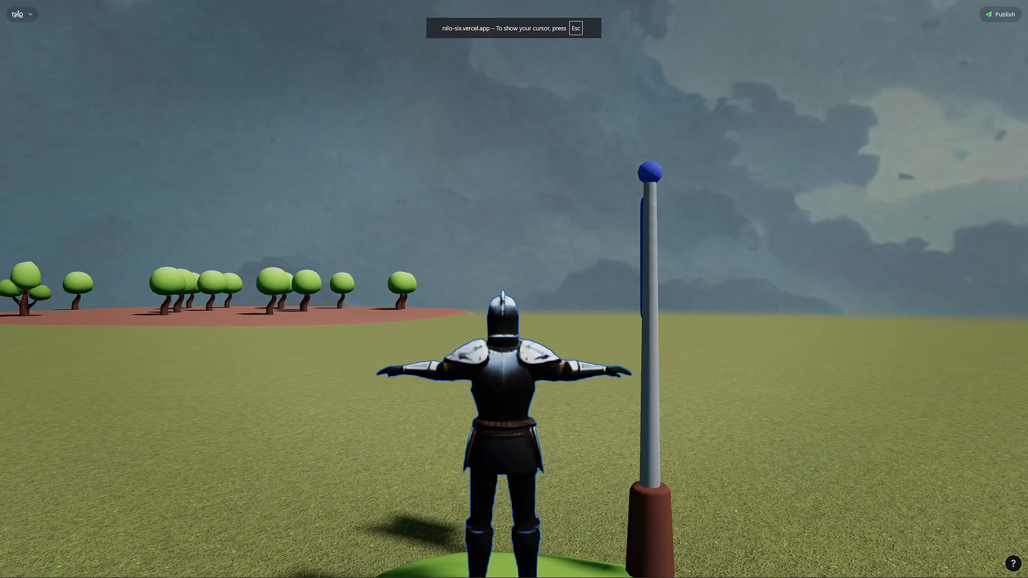
pyautogui.press('w')
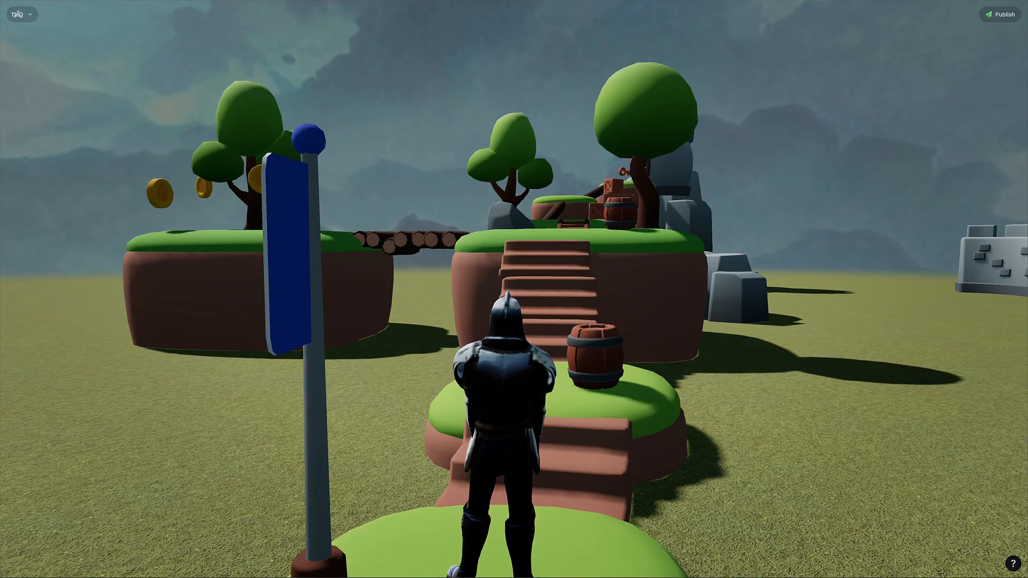
pyautogui.press('Escape')
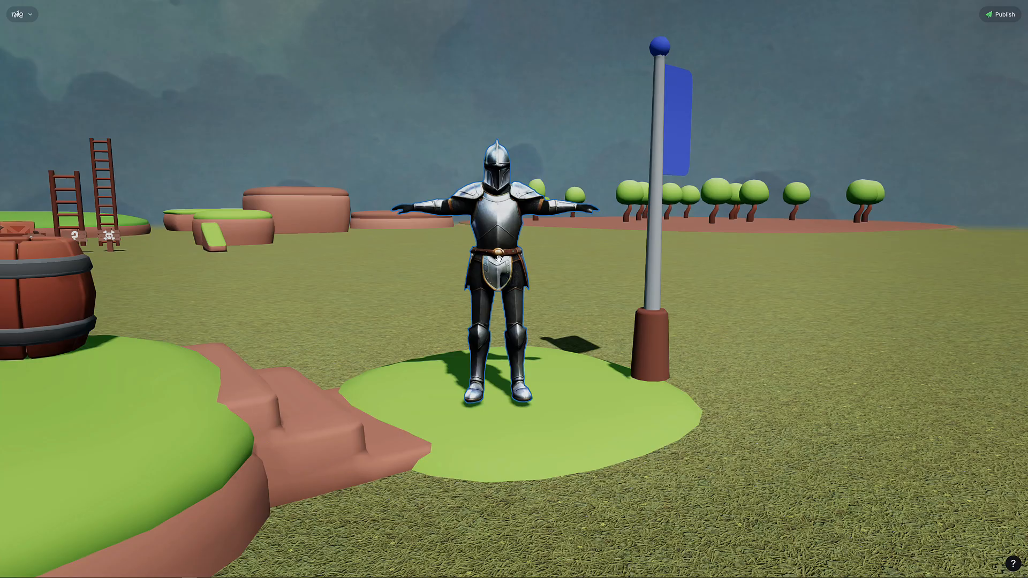
# Move the knight off the starting platform onto the grass beyond the flagpole
pyautogui.click(513, 248)
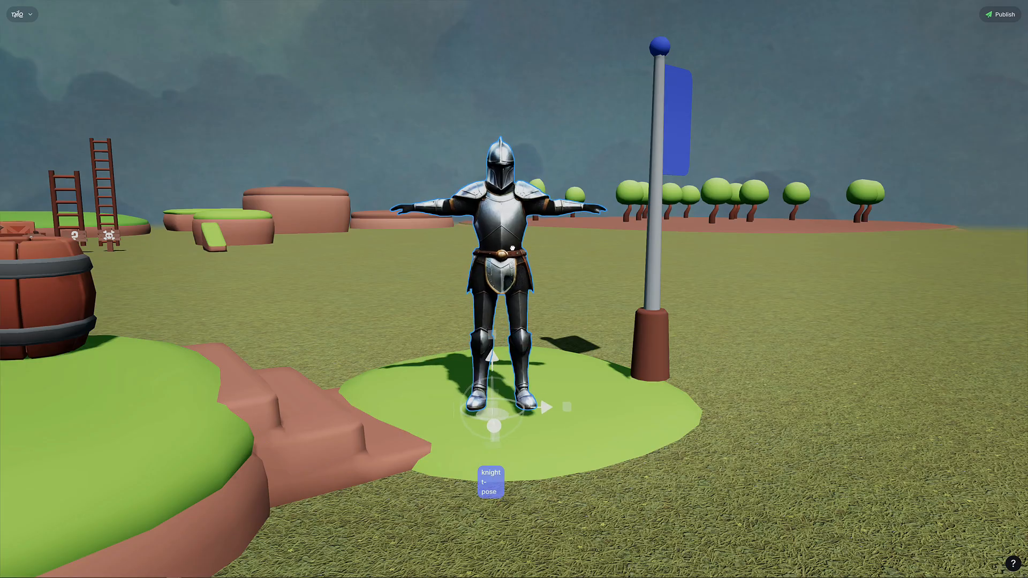
pyautogui.moveTo(513, 248); pyautogui.dragTo(901, 225)
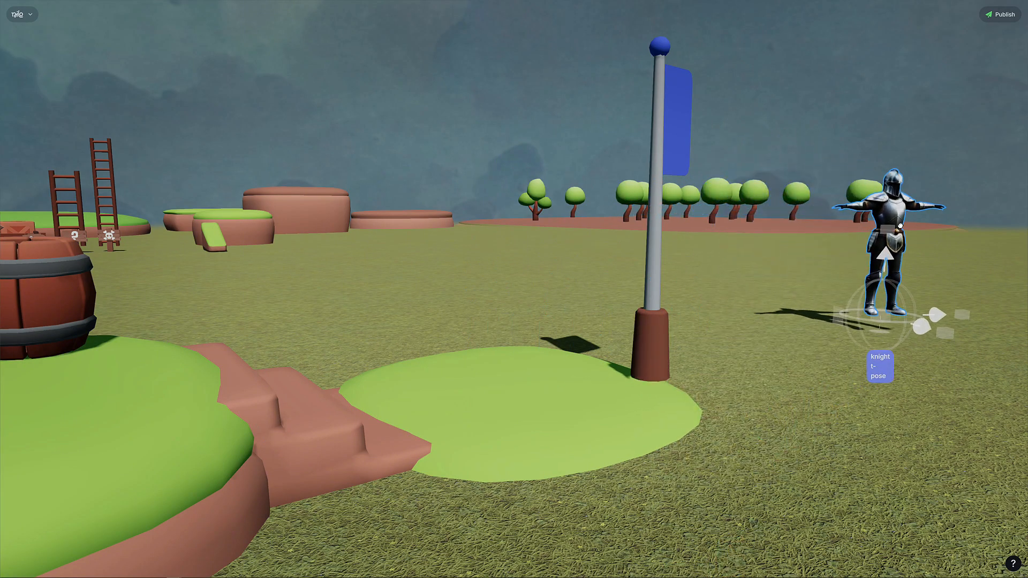
# Create a tree on the starting platform from a Doodle sketch of a trunk with a four-lobed crown, using the prompt "a cartoon tree"
pyautogui.moveTo(495, 292); pyautogui.dragTo(436, 310, button='right')
pyautogui.press('w')
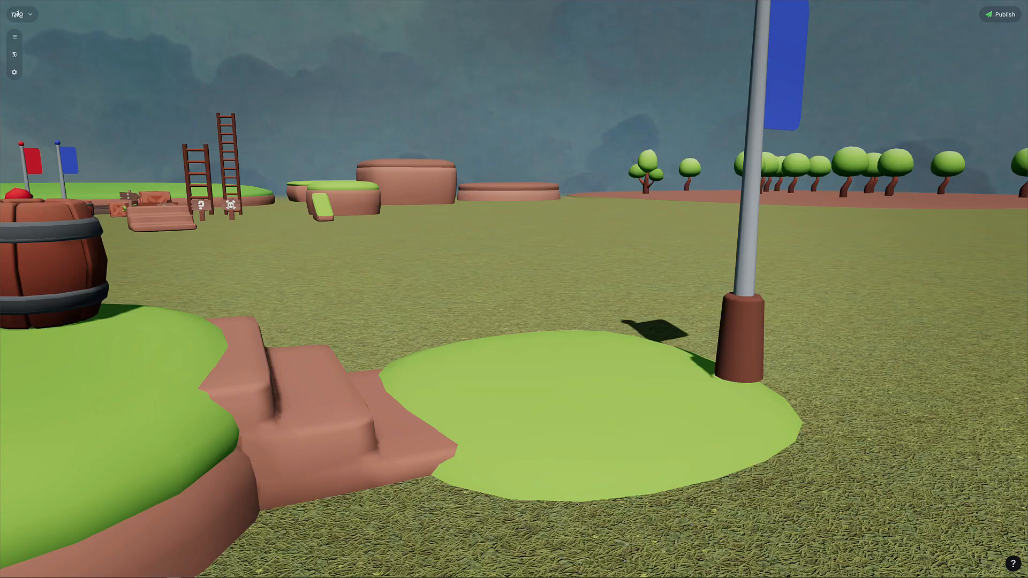
pyautogui.rightClick(546, 339)
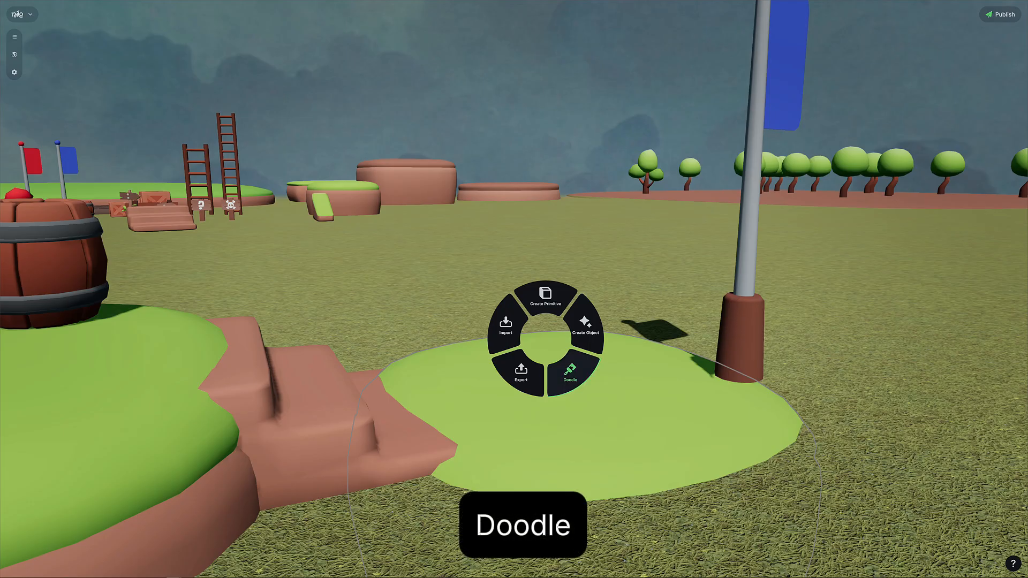
pyautogui.click(572, 373)
pyautogui.moveTo(408, 285); pyautogui.dragTo(402, 343)
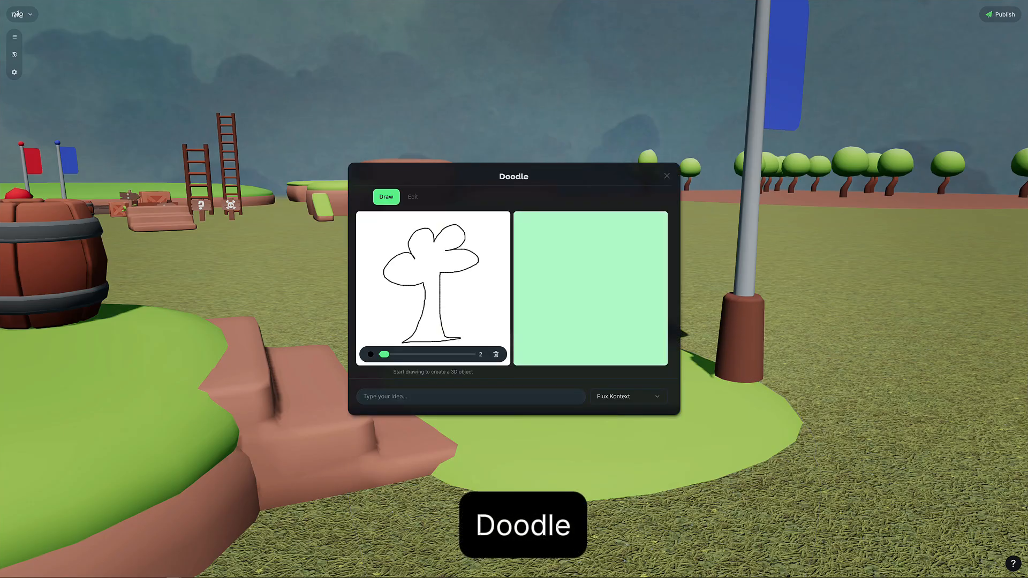
pyautogui.click(398, 396)
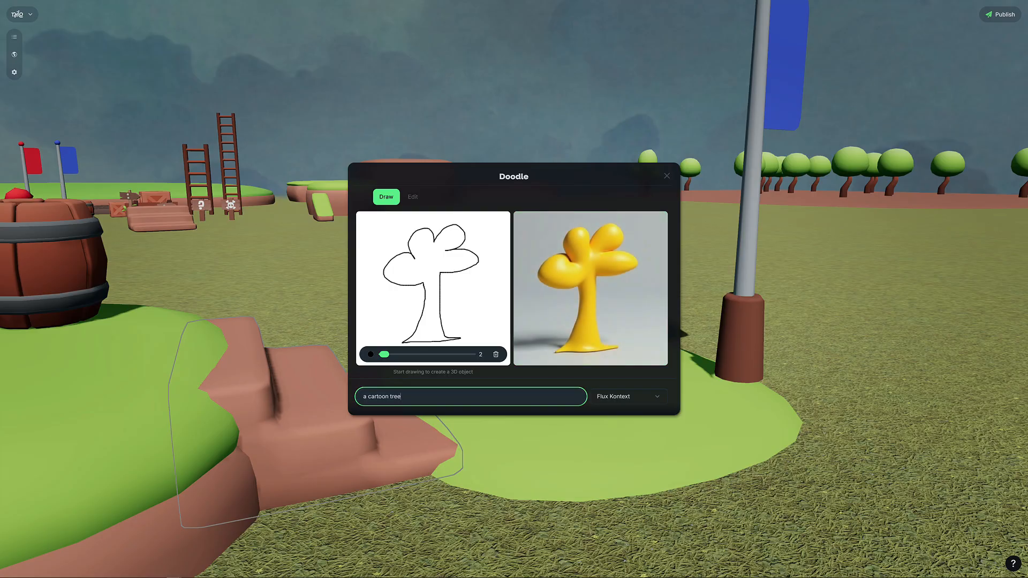
pyautogui.moveTo(595, 292)
pyautogui.mouseDown()
pyautogui.moveTo(645, 452)
pyautogui.moveTo(655, 450)
pyautogui.mouseUp()
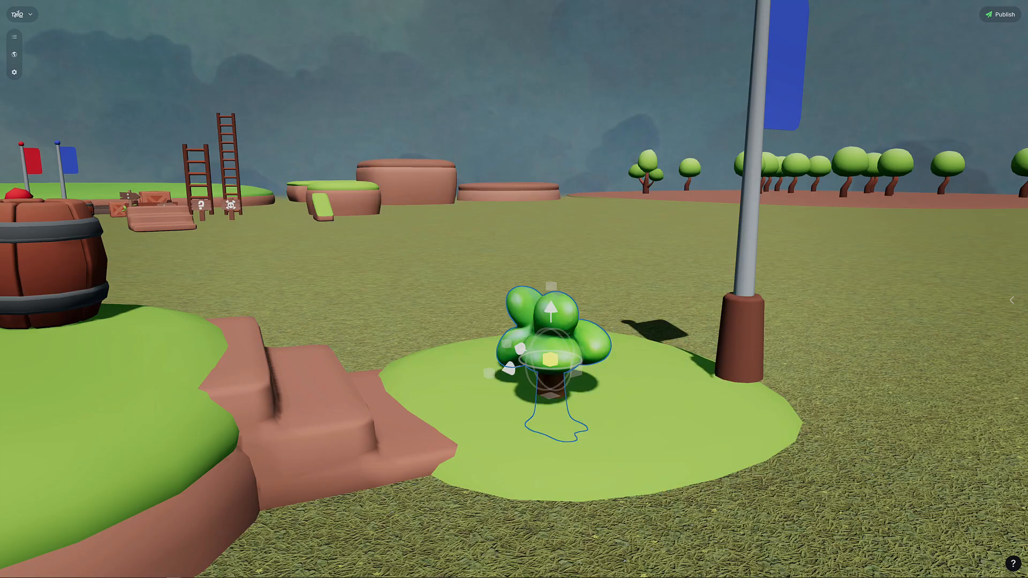
# Enlarge the green doodle tree and move it up and back onto the grass beyond the stepped rocks
pyautogui.moveTo(551, 358); pyautogui.dragTo(589, 322)
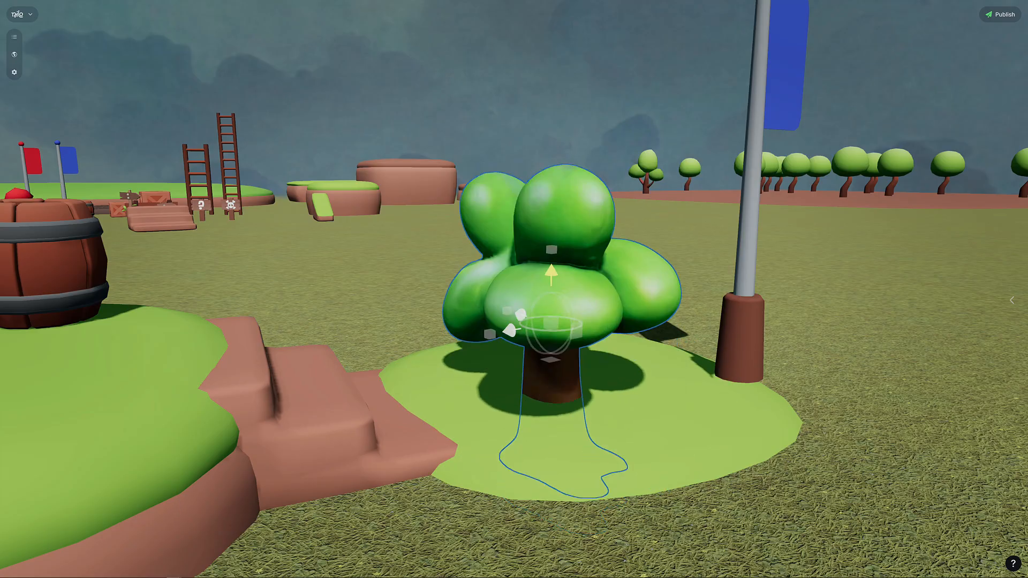
pyautogui.moveTo(551, 275); pyautogui.dragTo(551, 201)
pyautogui.moveTo(557, 253); pyautogui.dragTo(522, 251)
pyautogui.press('Escape')
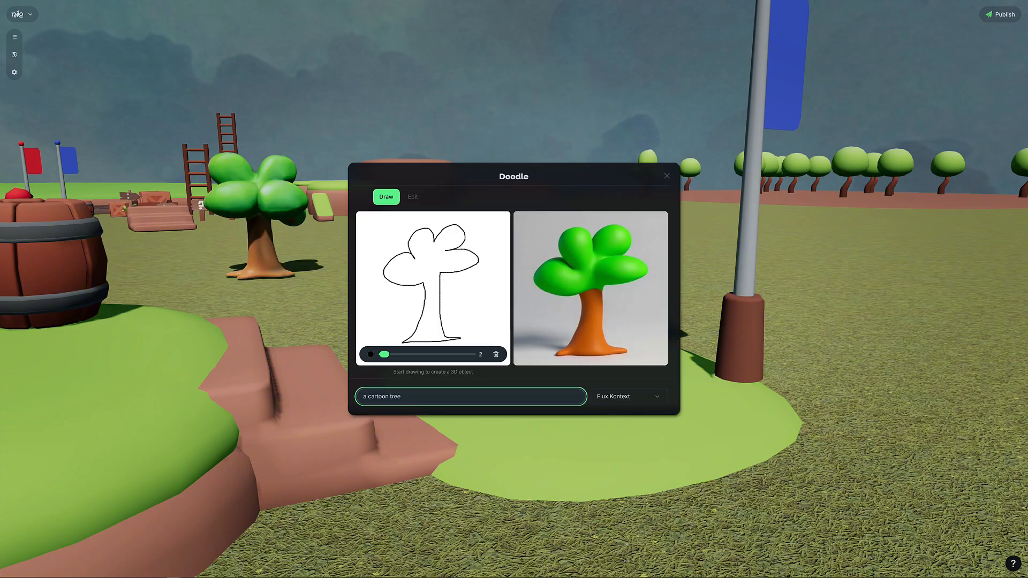
# Edit the doodle with the prompt "make the leaves orange" and place the recoloured tree on the starting platform
pyautogui.click(413, 197)
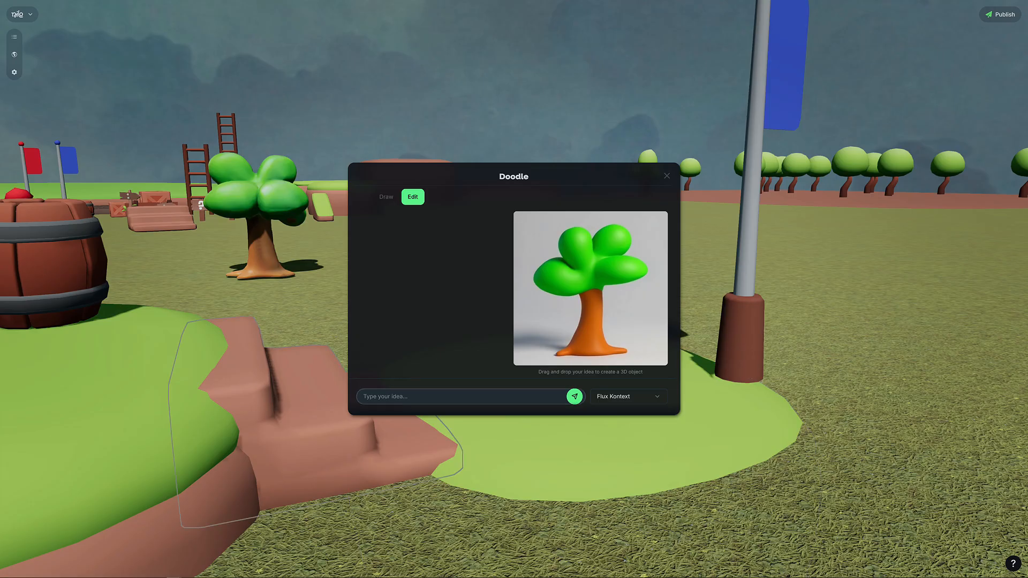
pyautogui.click(403, 397)
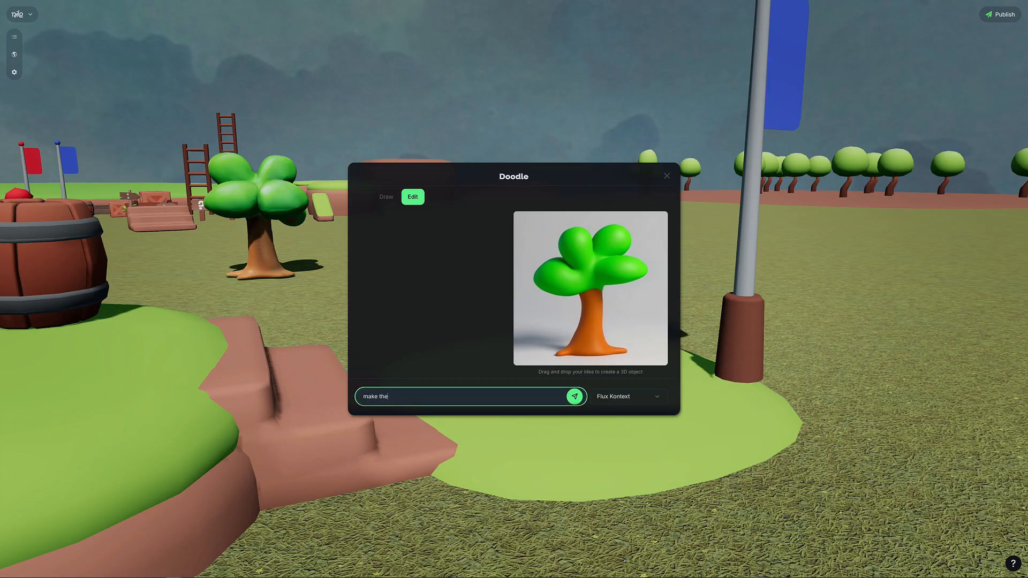
pyautogui.write('make the leaves orange')
pyautogui.press('Return')
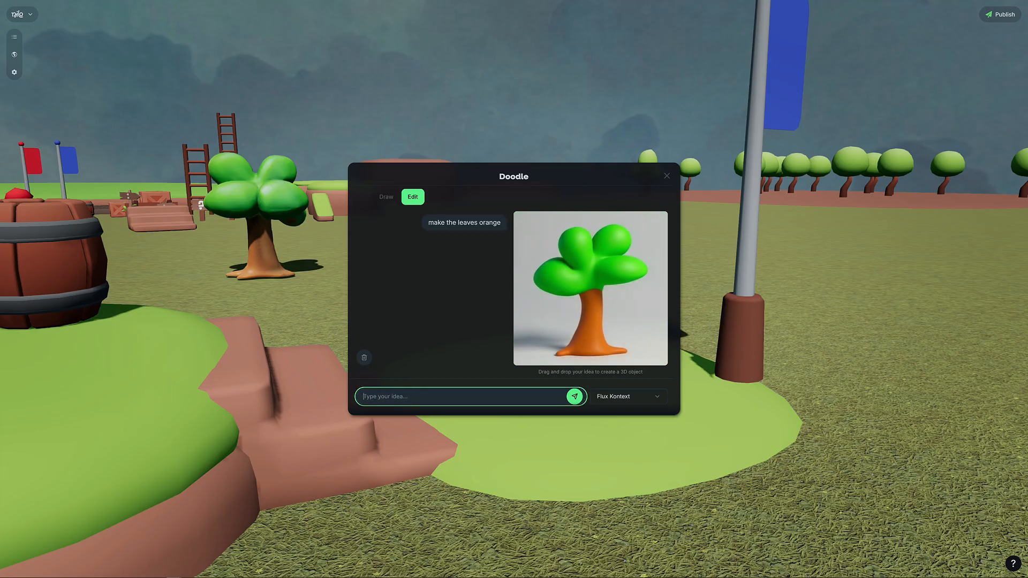
pyautogui.moveTo(589, 290); pyautogui.dragTo(549, 454)
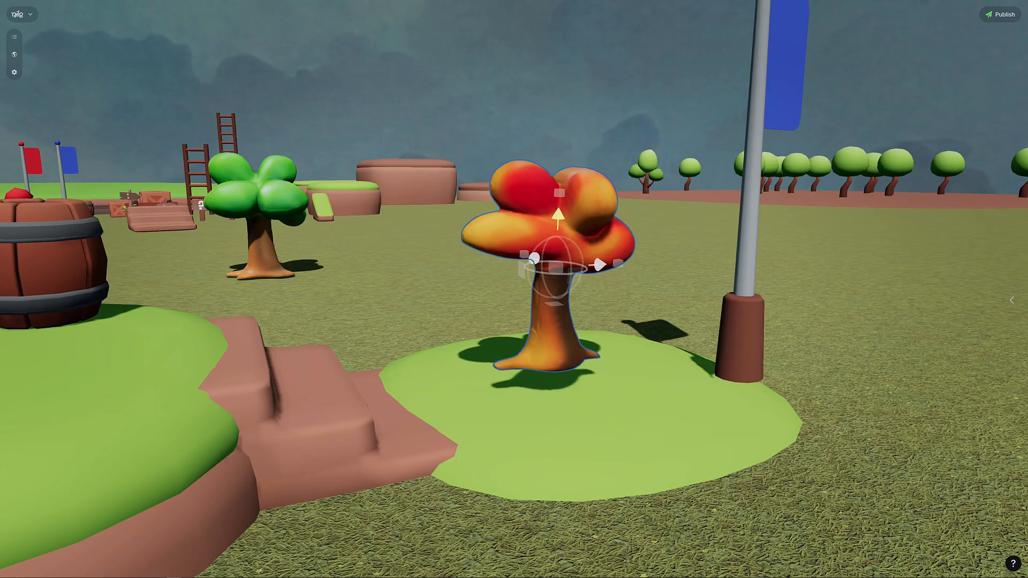
pyautogui.press('Escape')
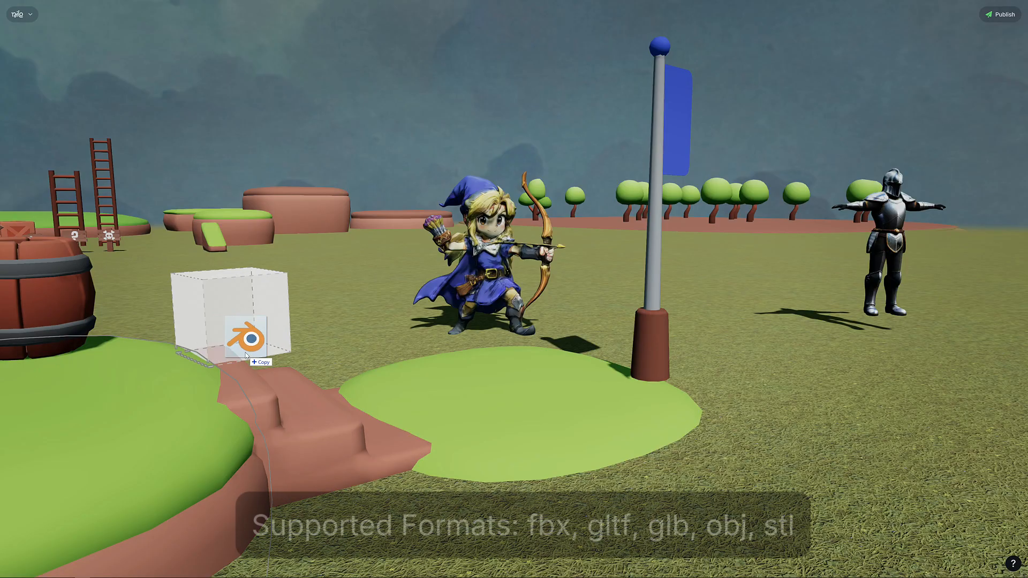
# Import a 3D model file from the computer onto the starting platform
pyautogui.moveTo(246, 348); pyautogui.dragTo(517, 431)
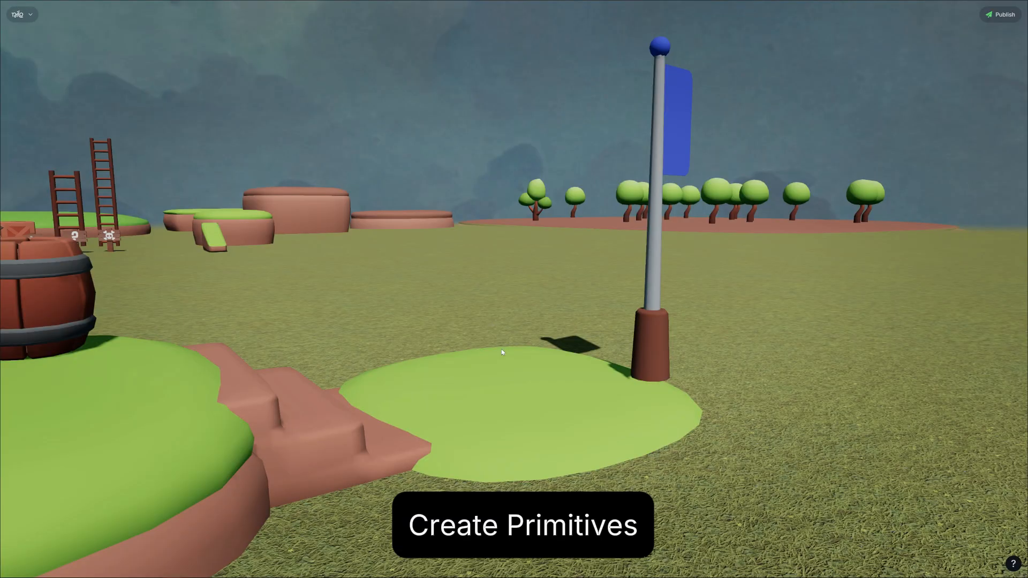
# Create a cube primitive on the starting platform and look through its color and material options
pyautogui.rightClick(517, 411)
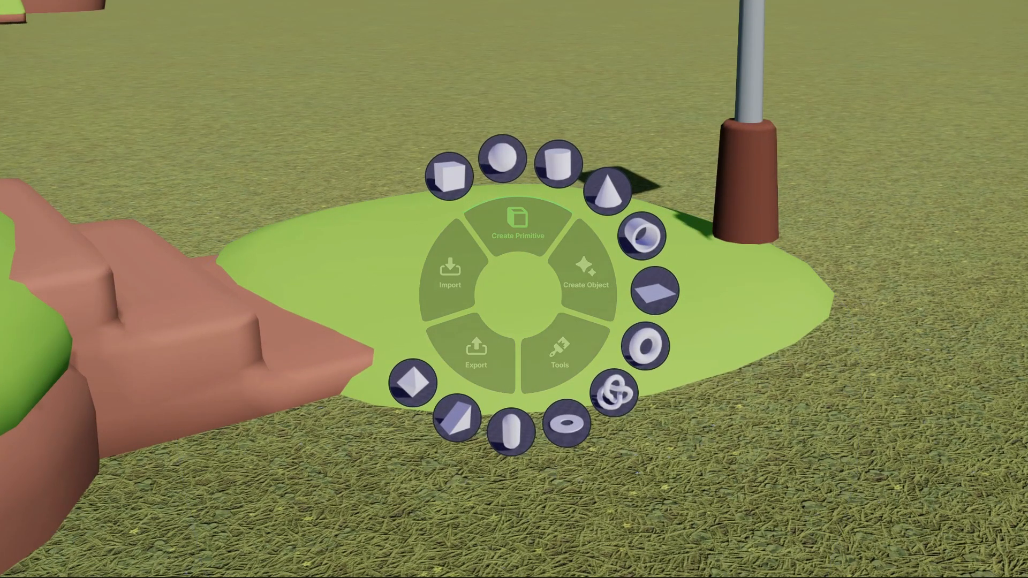
pyautogui.click(441, 184)
pyautogui.rightClick(522, 248)
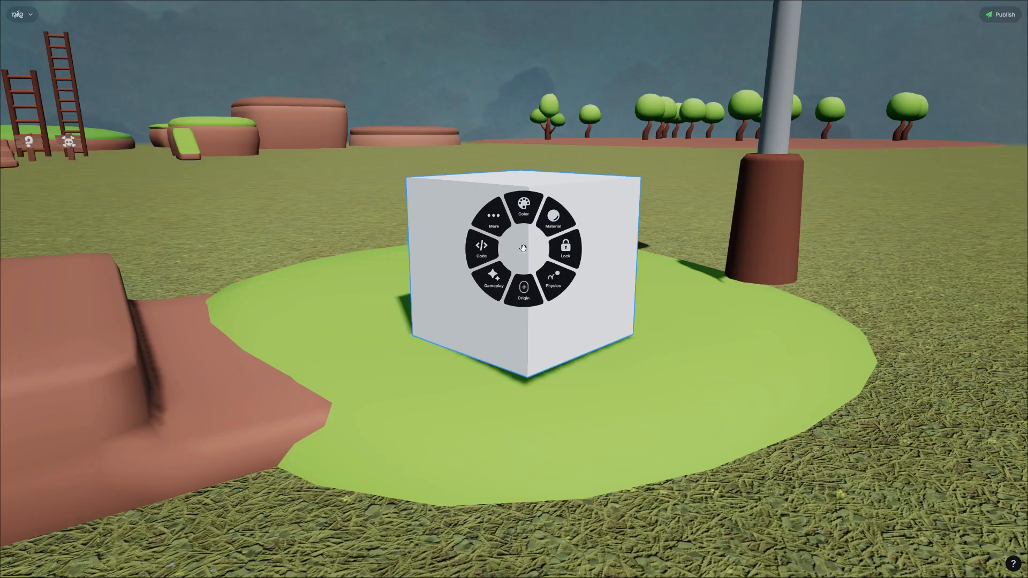
pyautogui.click(524, 206)
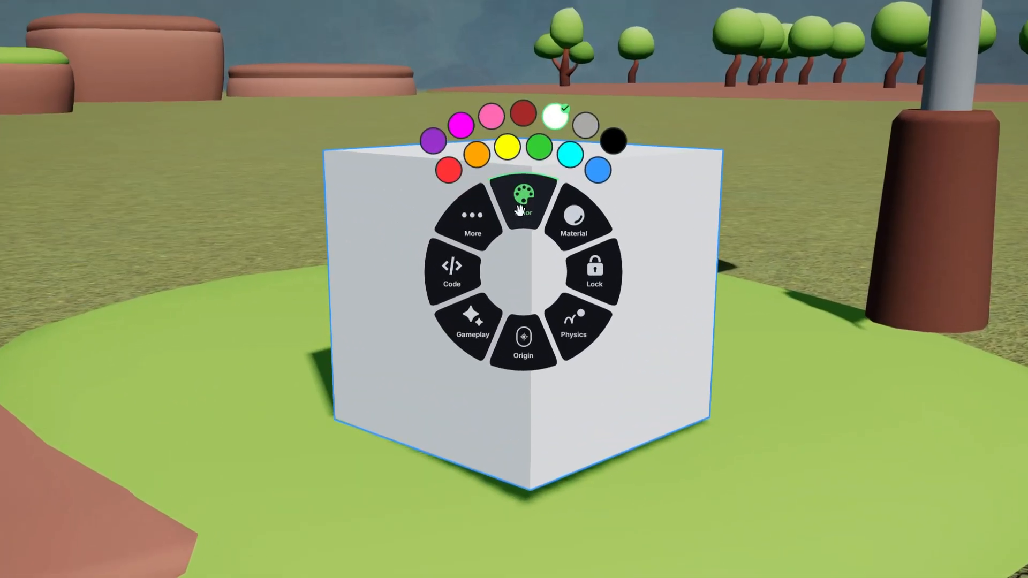
pyautogui.click(585, 223)
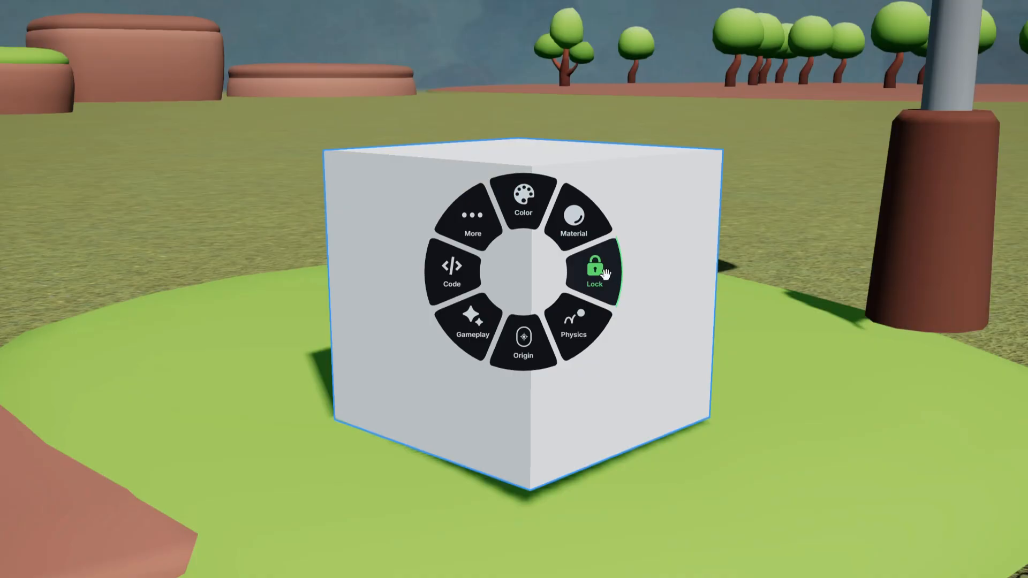
# Start physics on the cube and lift it high above the platform
pyautogui.click(574, 331)
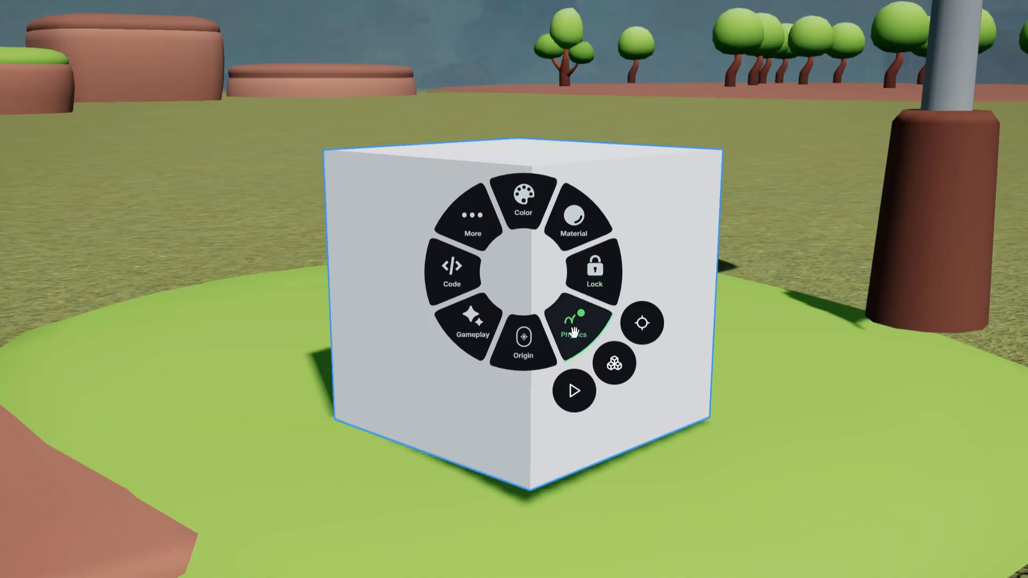
pyautogui.click(574, 393)
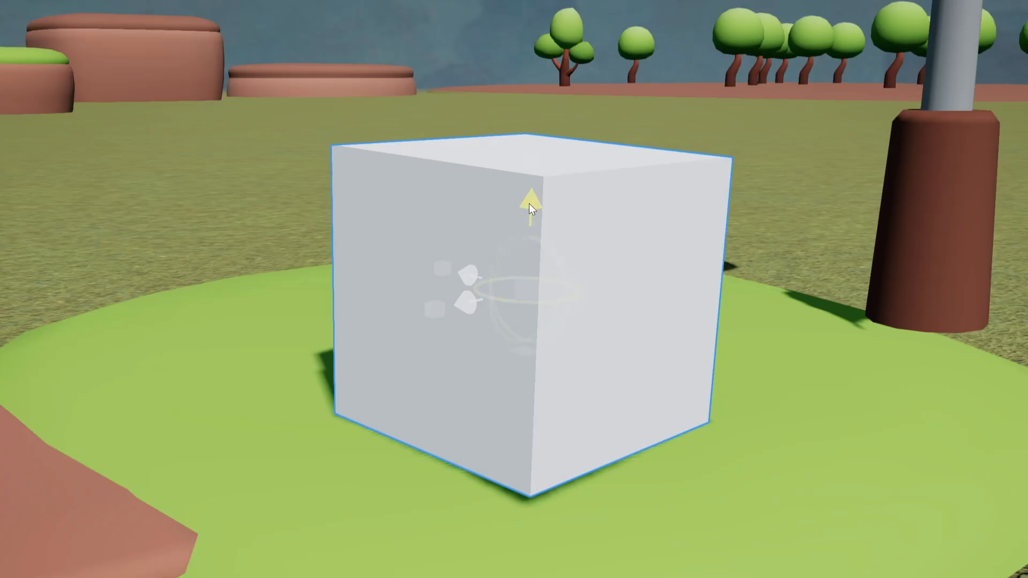
pyautogui.moveTo(529, 204); pyautogui.dragTo(536, 2)
pyautogui.moveTo(401, 333)
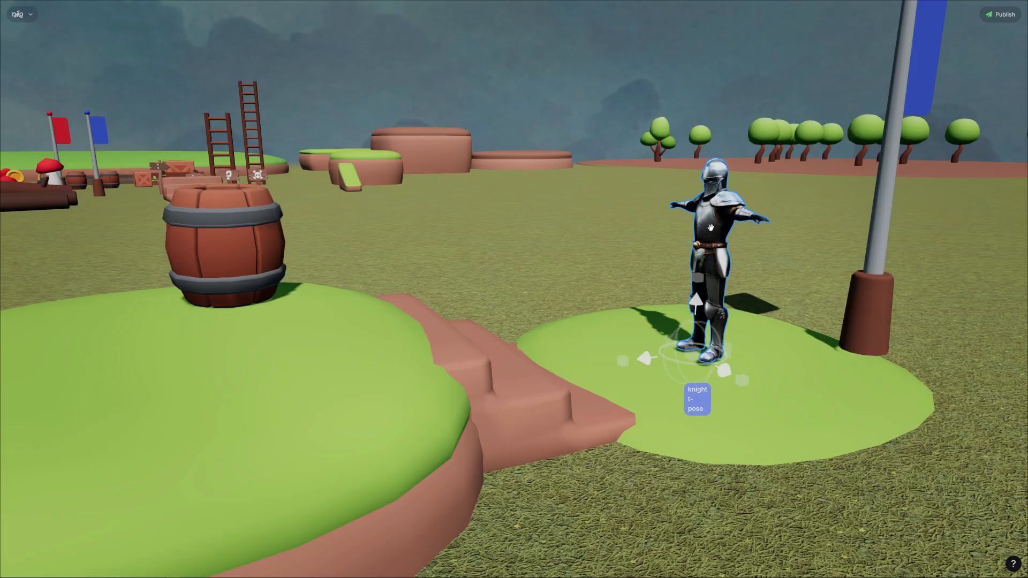
# Give the knight the Add Health gameplay behavior, followed by Add Respawn
pyautogui.click(710, 227)
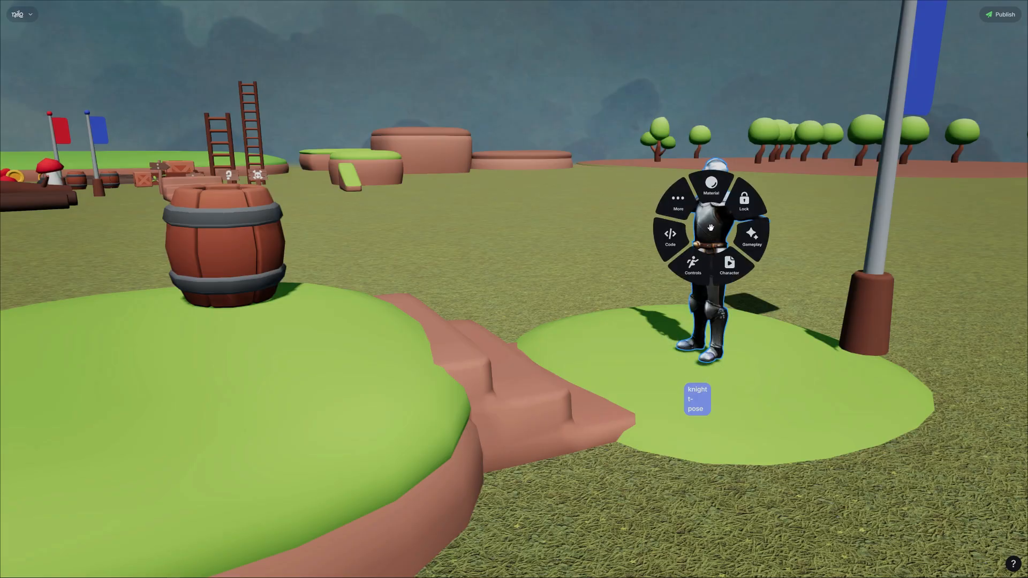
pyautogui.click(750, 234)
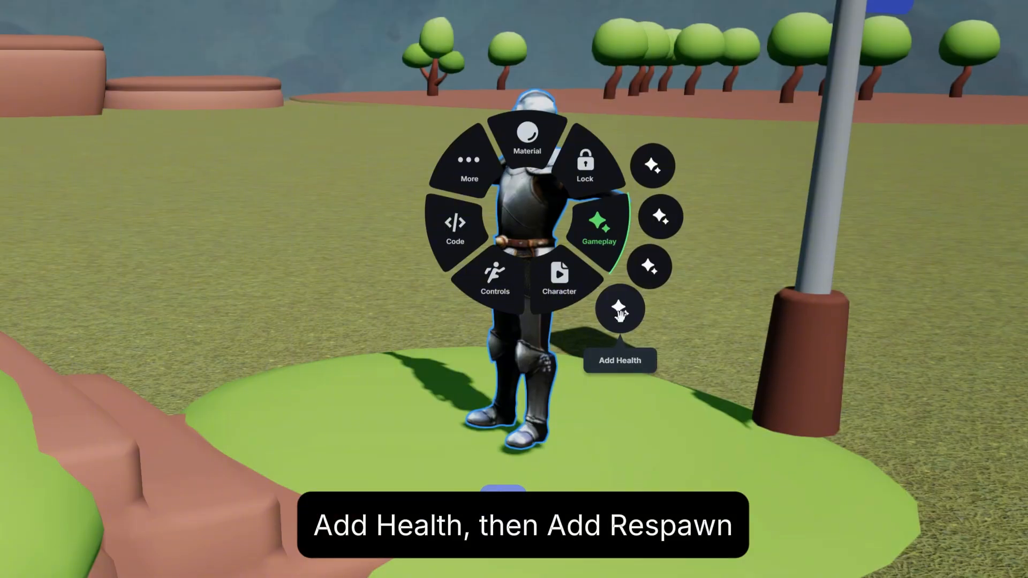
pyautogui.click(620, 314)
pyautogui.click(603, 222)
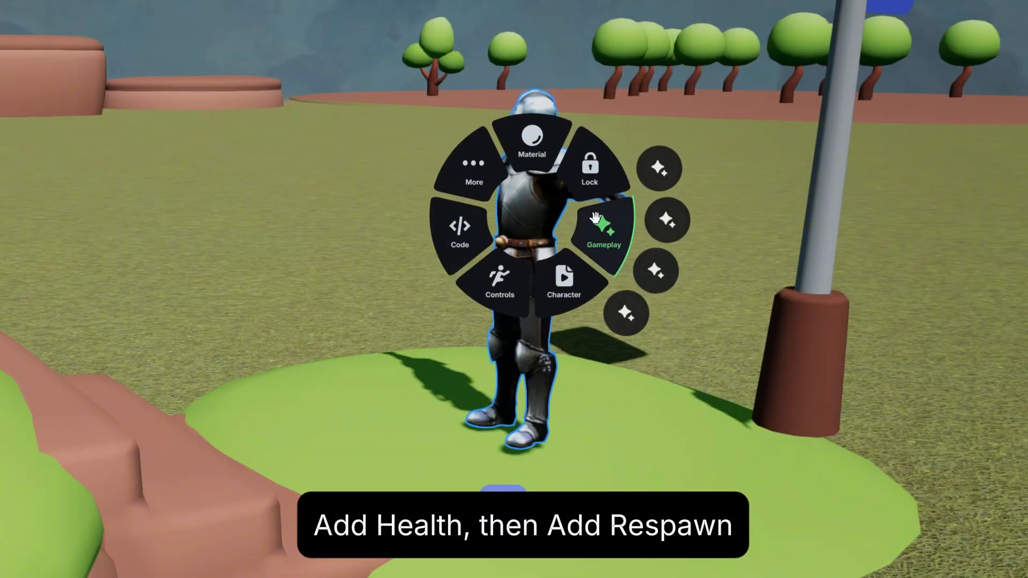
pyautogui.click(665, 220)
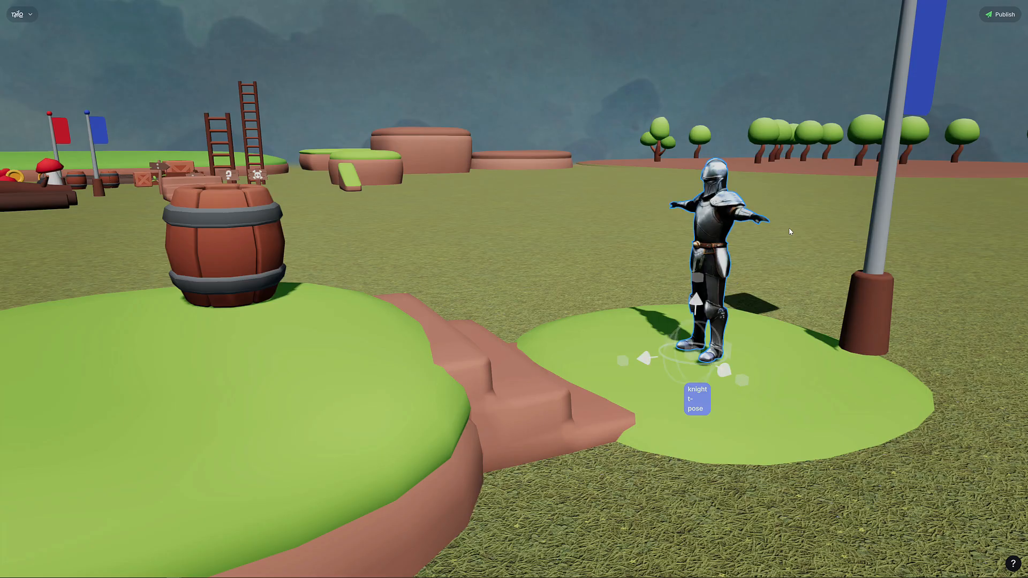
# Unlock the barrel on the grassy mound to give it Deal Damage and make it a trigger
pyautogui.click(228, 238)
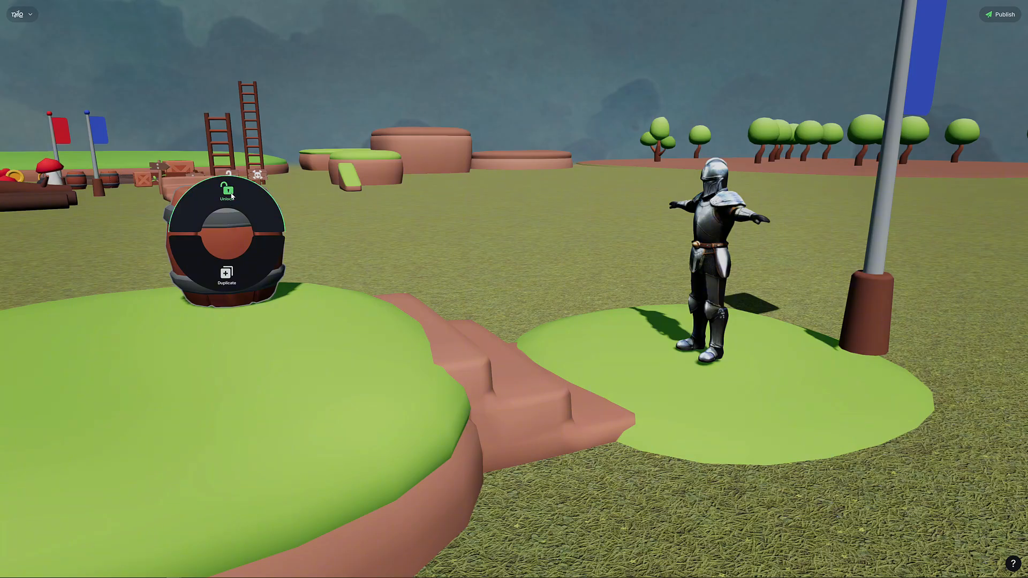
pyautogui.click(232, 196)
pyautogui.click(224, 235)
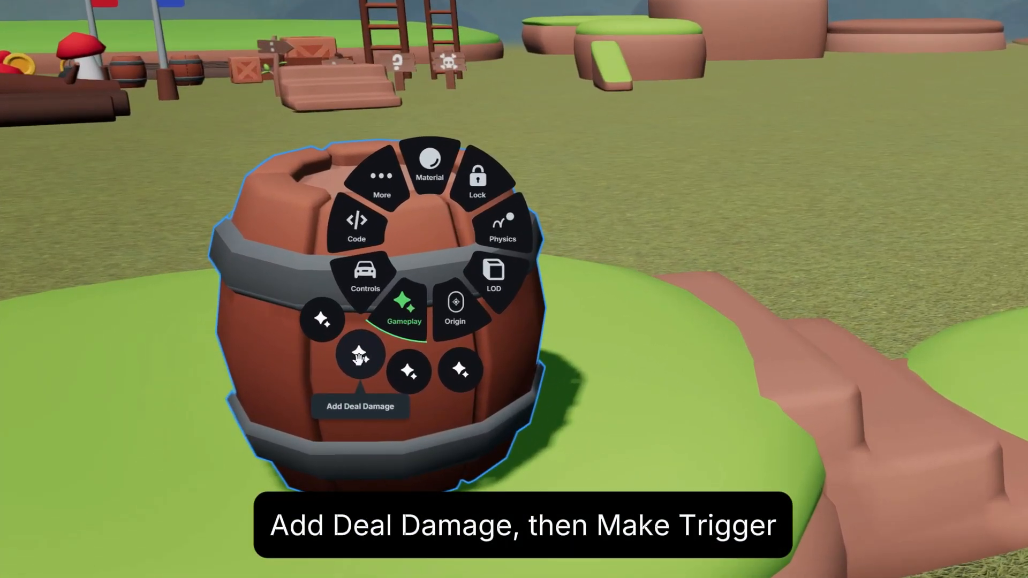
pyautogui.click(360, 356)
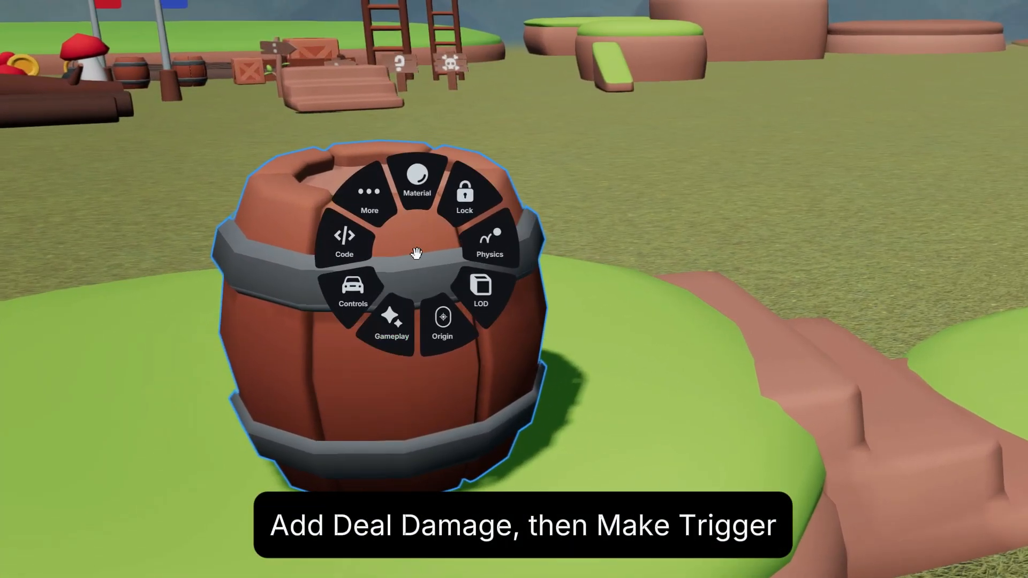
pyautogui.click(495, 245)
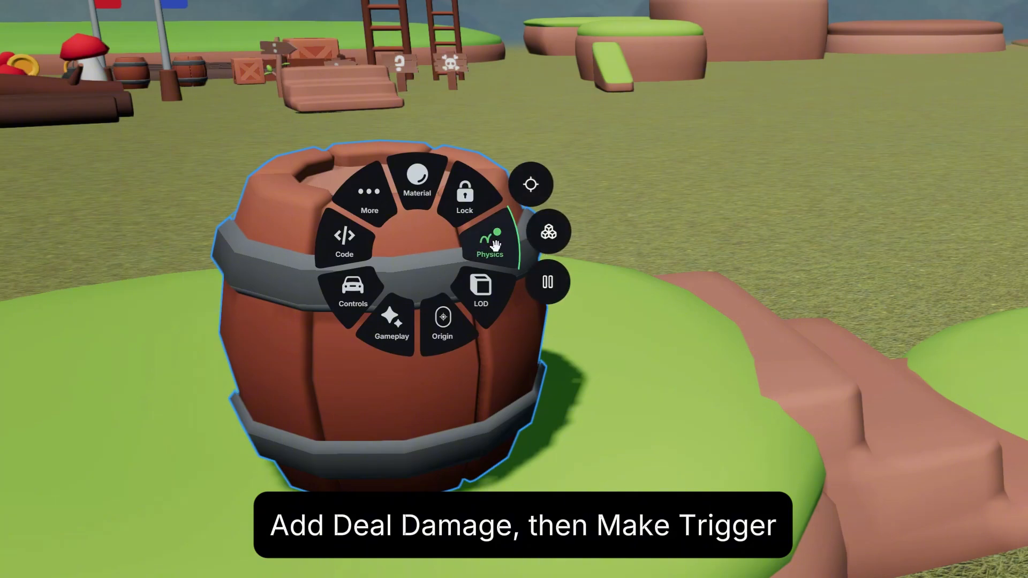
pyautogui.click(538, 191)
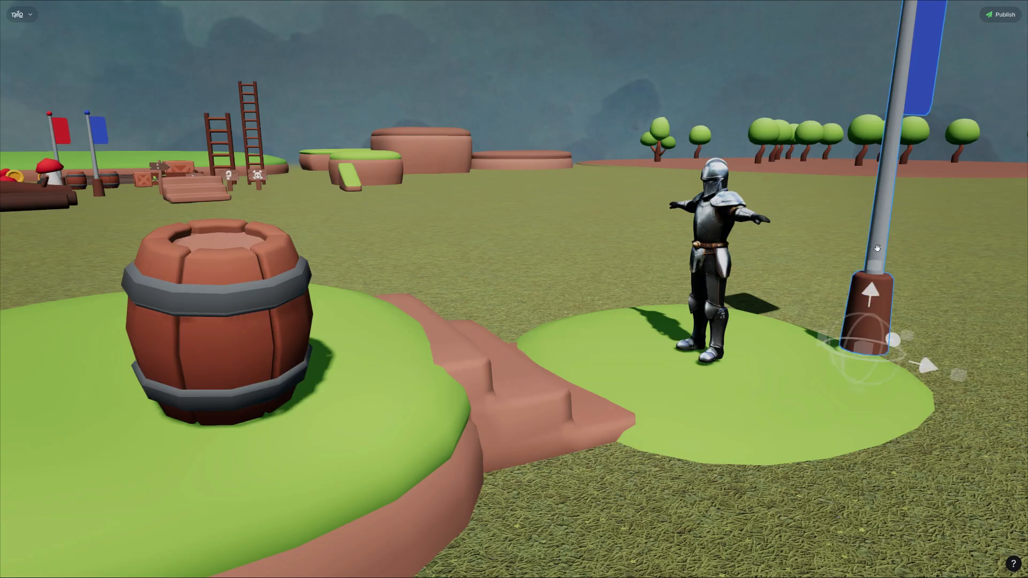
# Make the blue flagpole a respawn point with the Add Respawn Point gameplay option
pyautogui.click(877, 248)
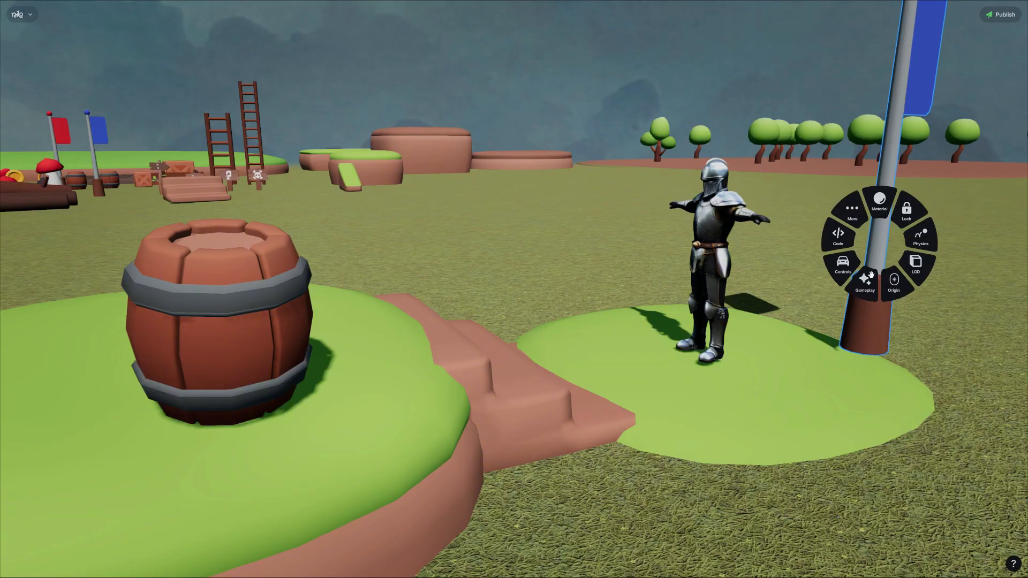
pyautogui.click(865, 278)
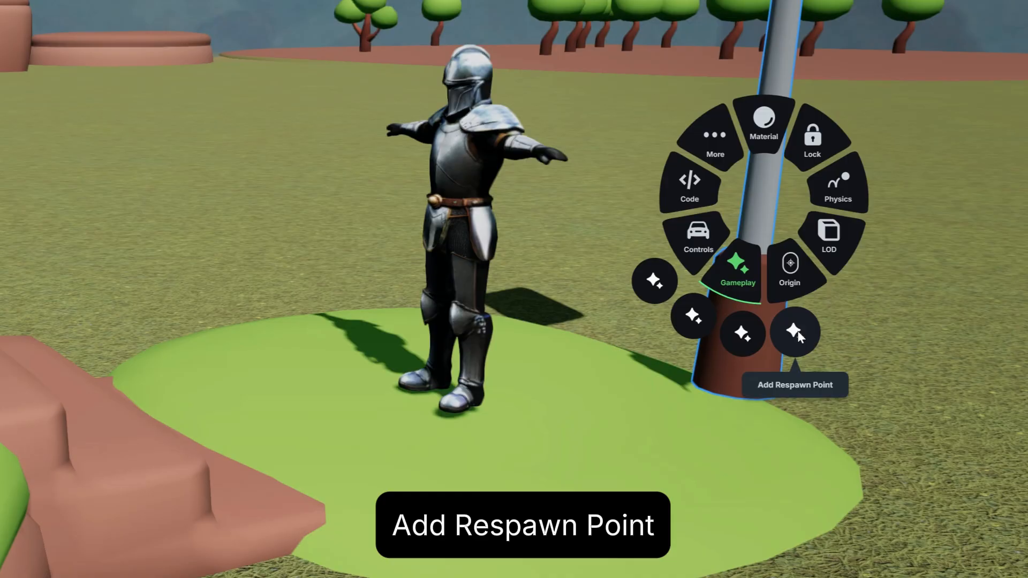
pyautogui.click(796, 332)
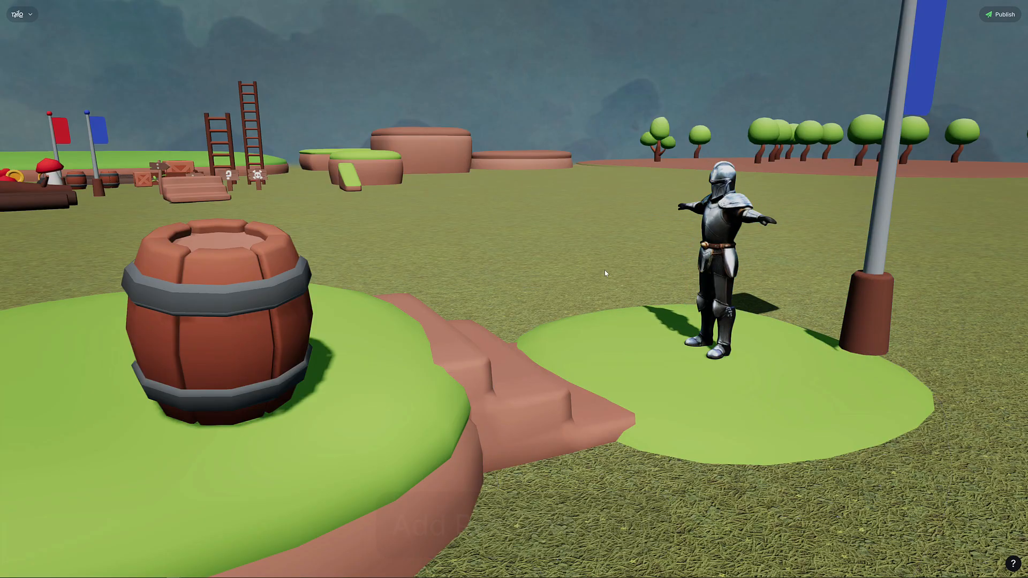
# Take direct control of the knight and walk it toward the barrel to test the damage and respawn behavior
pyautogui.click(717, 225)
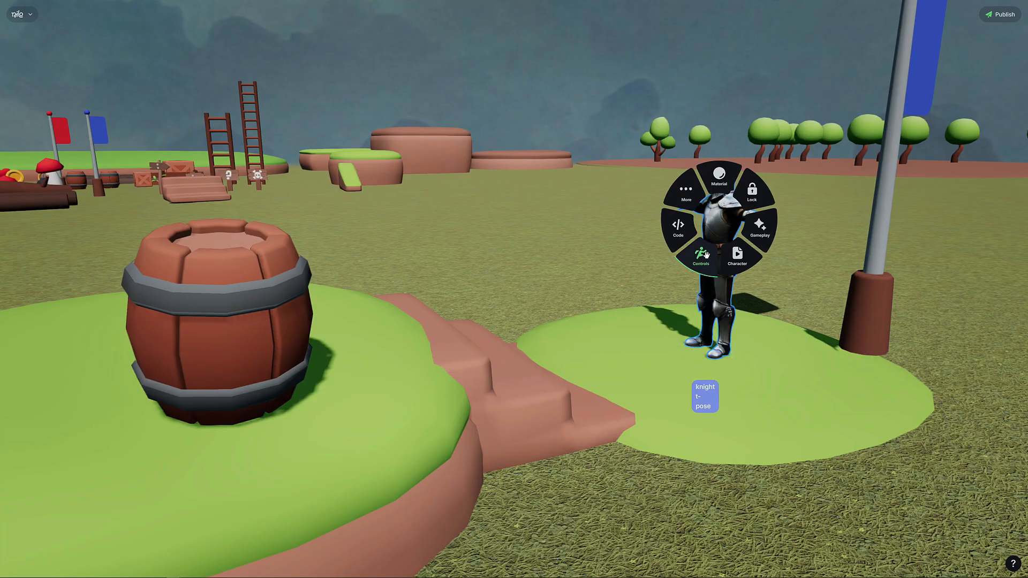
pyautogui.click(706, 256)
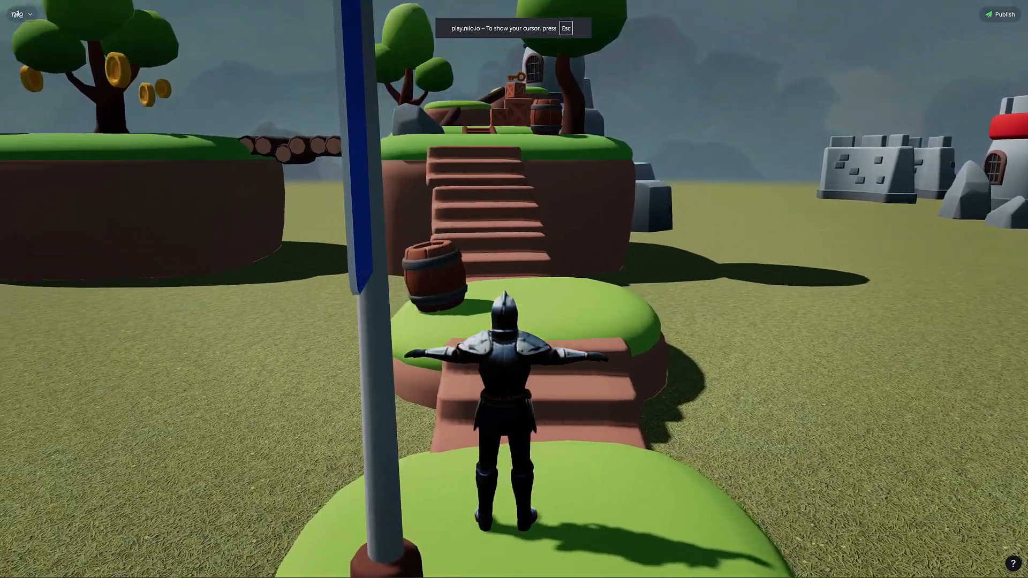
pyautogui.press('w')
pyautogui.press('w')
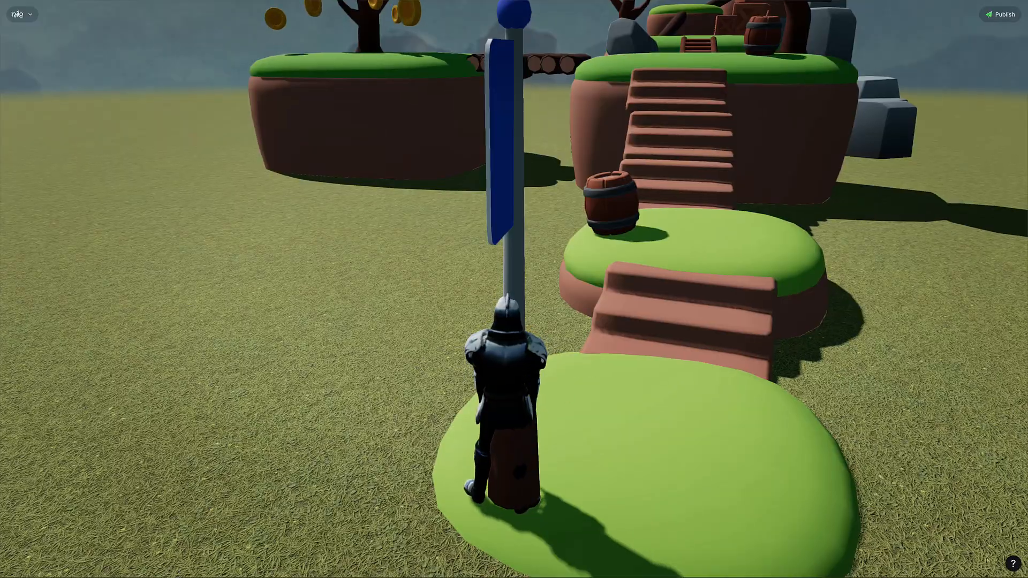
pyautogui.press('w')
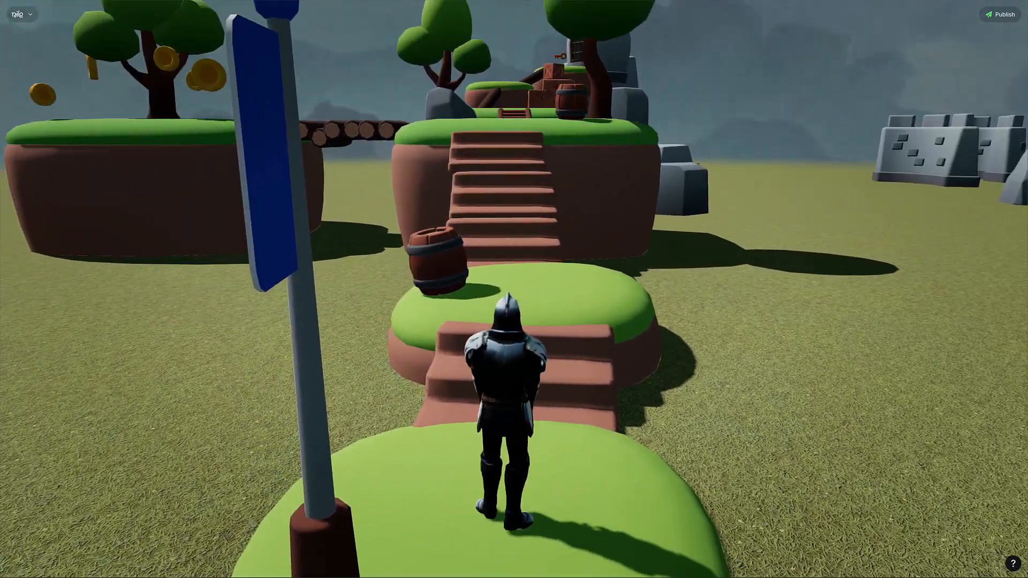
pyautogui.press('w')
pyautogui.press('w')
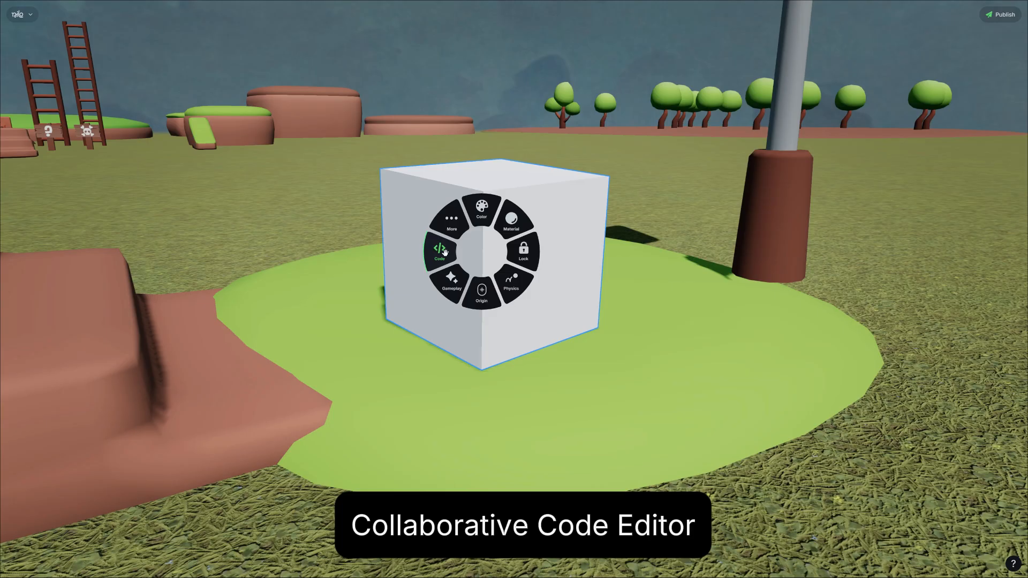
# Open the white cube's Collaborative Code Editor and begin a code-generation prompt with "make this"
pyautogui.click(444, 253)
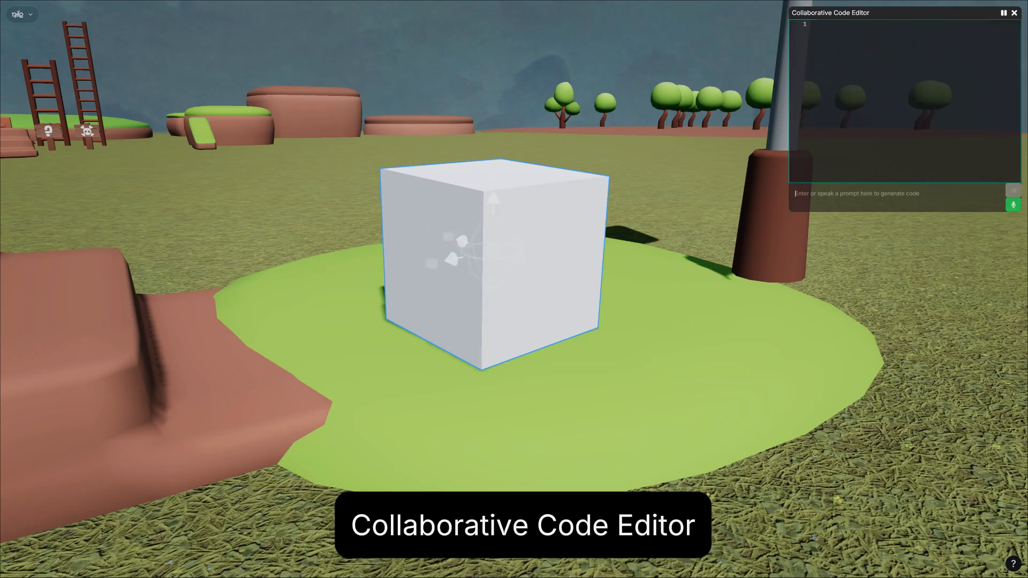
pyautogui.write('make this')
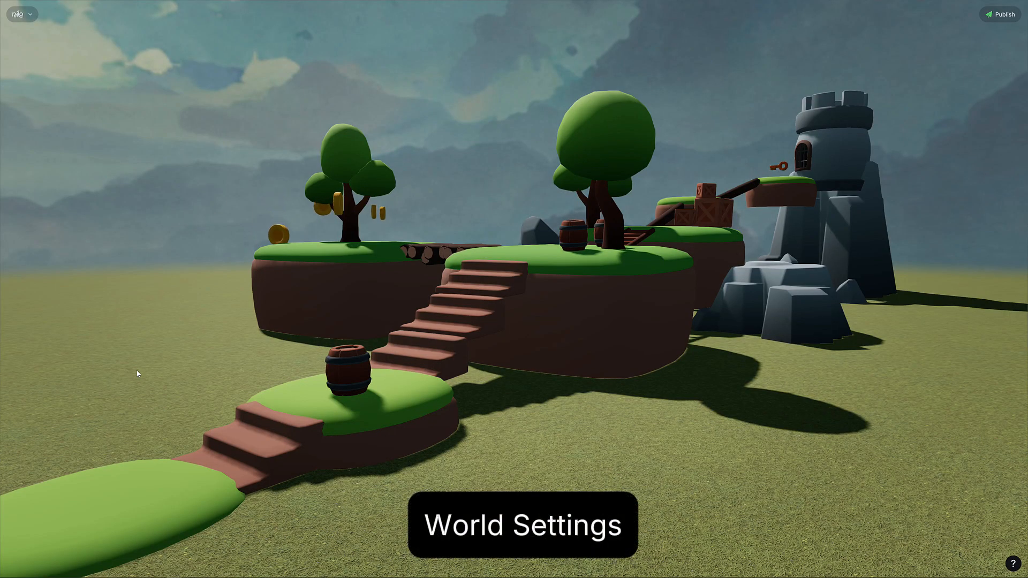
# Open the World Settings and bring up the Ground section of the Environment settings
pyautogui.click(31, 16)
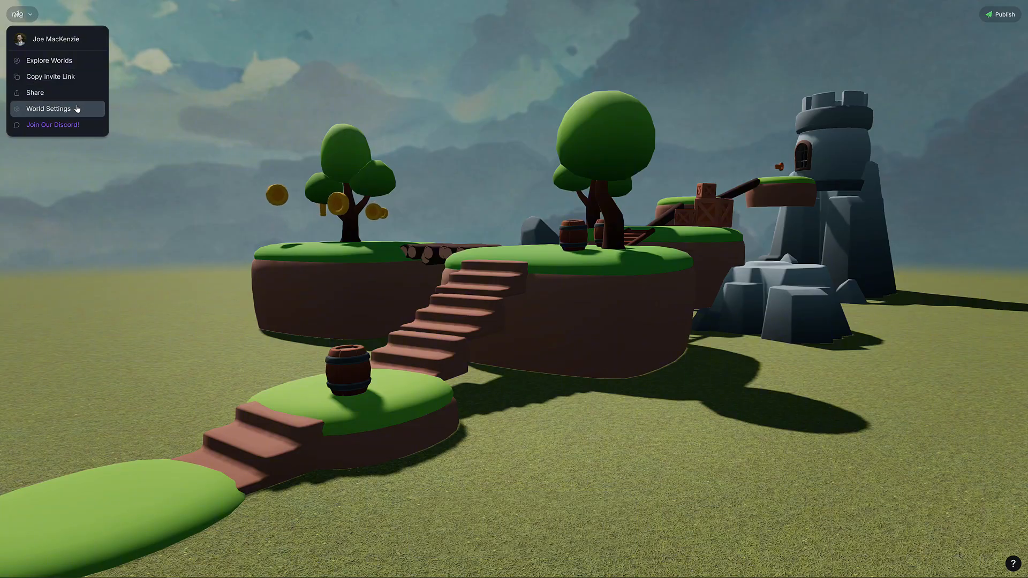
pyautogui.click(77, 109)
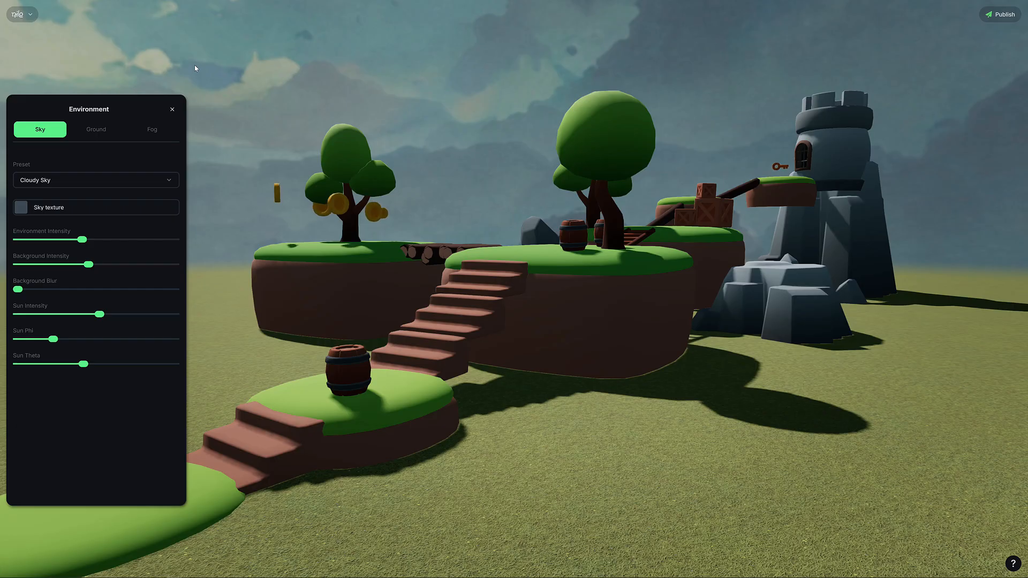
pyautogui.click(99, 133)
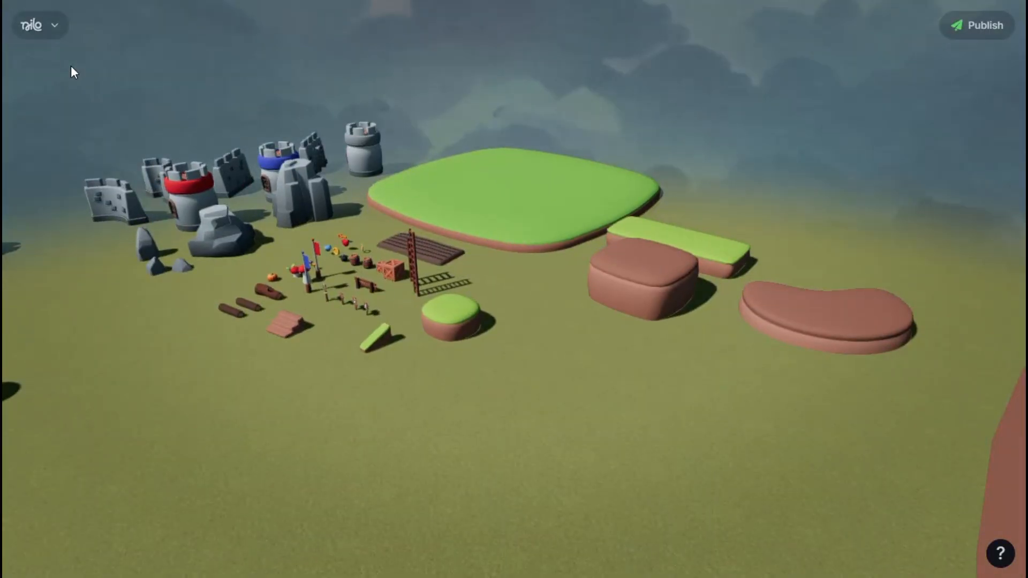
# Move the brown kidney-shaped platform onto the open grass near the pumpkins and sink it into the ground as a low dirt patch
pyautogui.moveTo(71, 67); pyautogui.dragTo(916, 419)
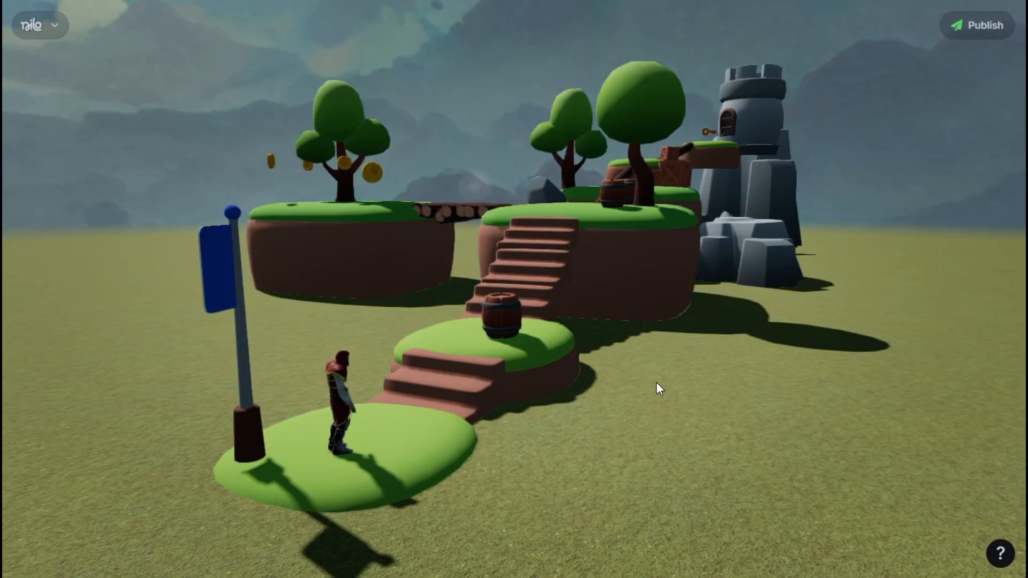
pyautogui.moveTo(552, 356); pyautogui.dragTo(790, 403)
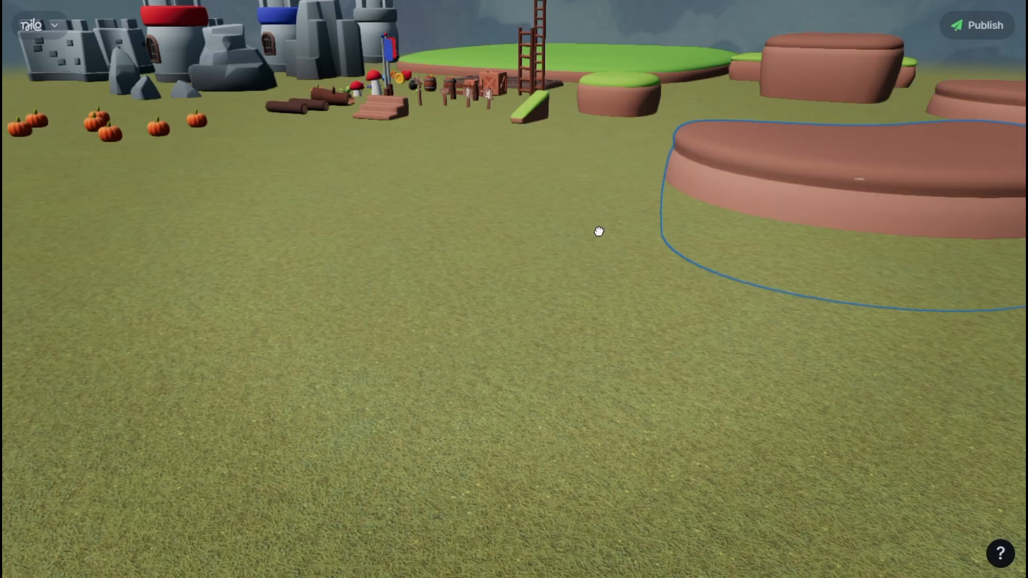
pyautogui.moveTo(599, 232); pyautogui.dragTo(737, 362)
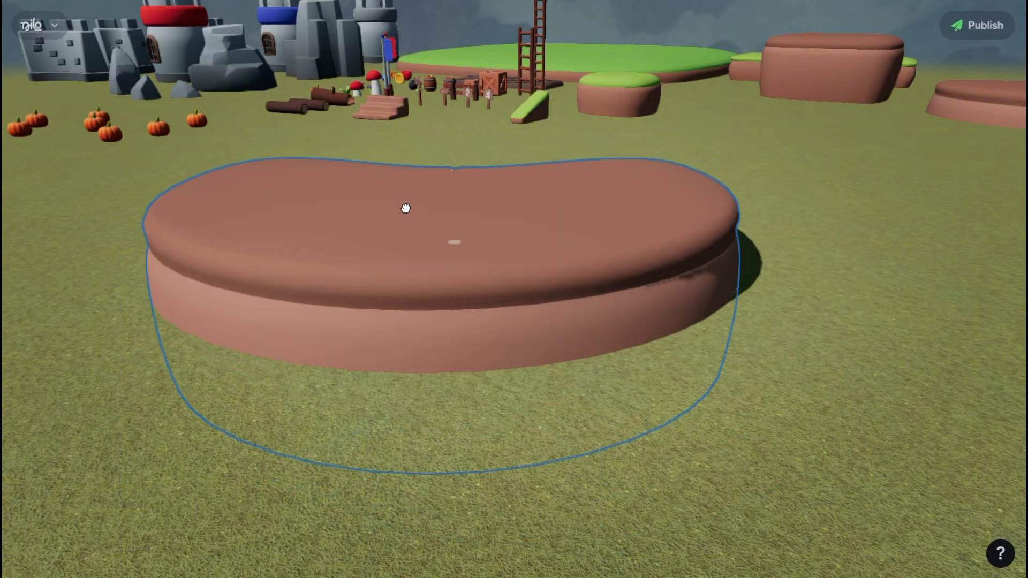
pyautogui.moveTo(406, 208); pyautogui.dragTo(424, 276)
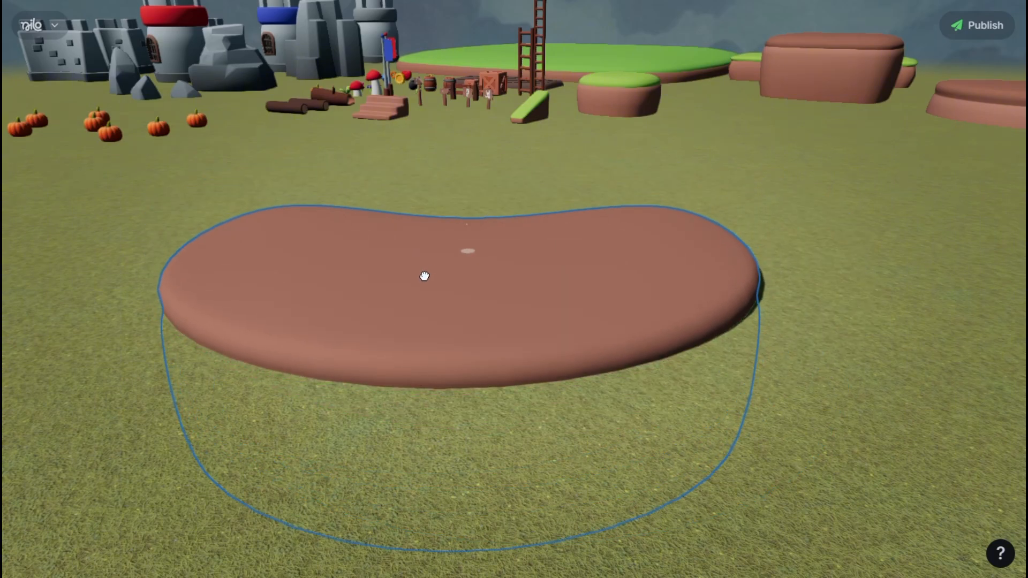
# Place pumpkins on the dirt patch, starting with one at its far left end, to build a pumpkin patch
pyautogui.moveTo(211, 119); pyautogui.dragTo(265, 246)
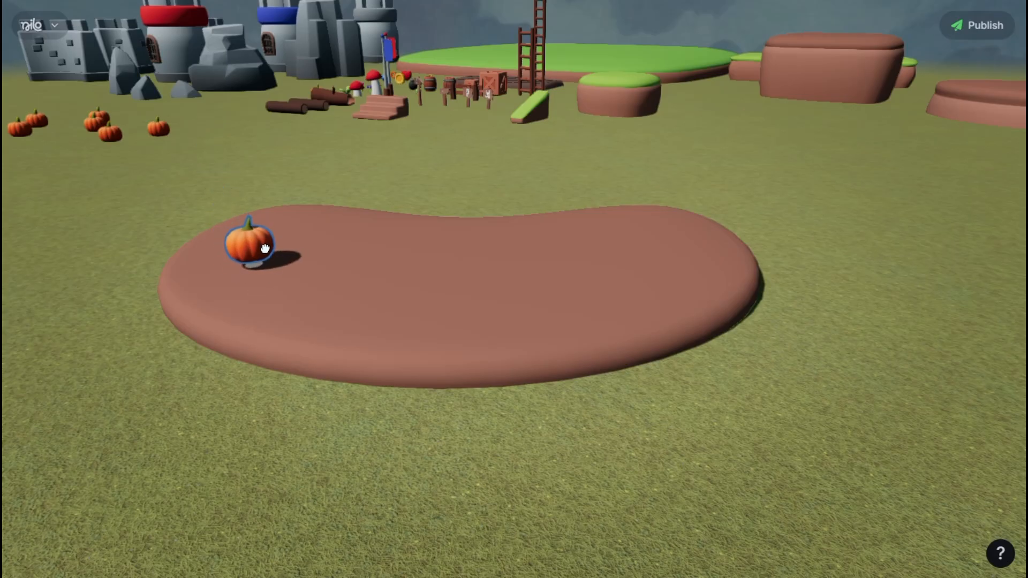
pyautogui.scroll(3, 364, 270)
pyautogui.moveTo(360, 264); pyautogui.dragTo(361, 248, button='right')
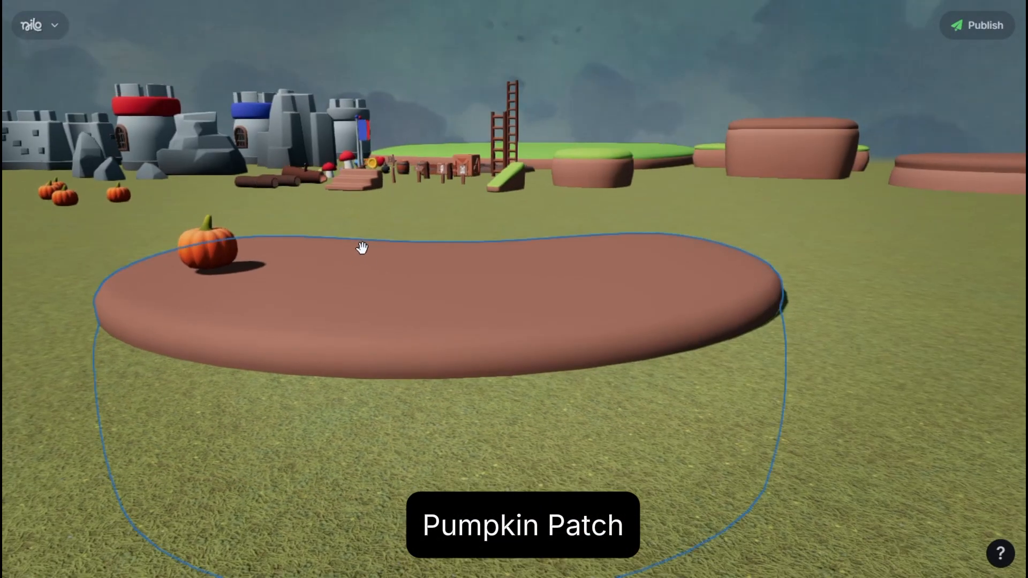
pyautogui.moveTo(231, 245); pyautogui.dragTo(858, 223)
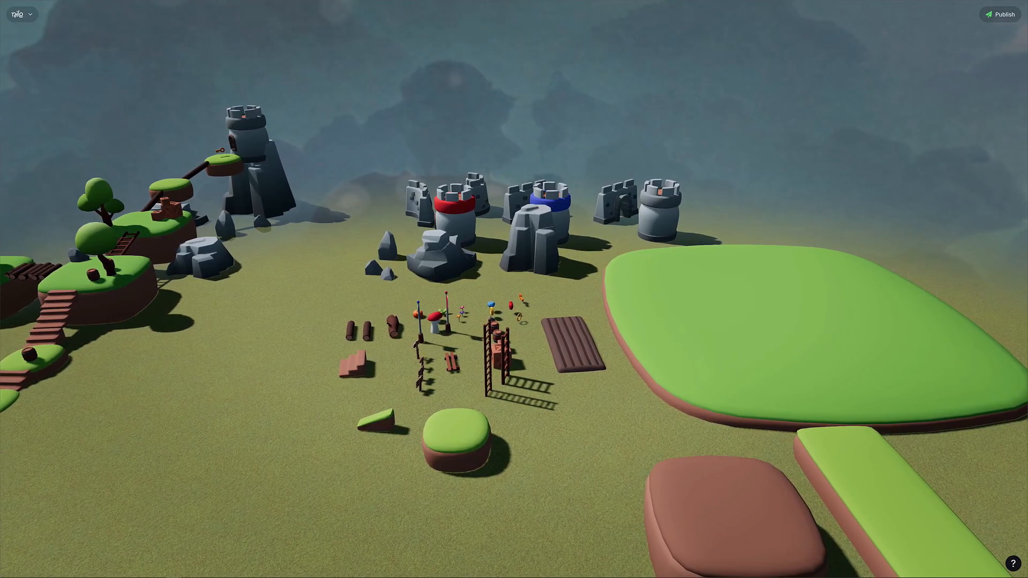
# Publish the world under the name "The Coolest World EVER!!! XDXDXD", with the tree islands and blue flag framed in its thumbnail
pyautogui.press('a')
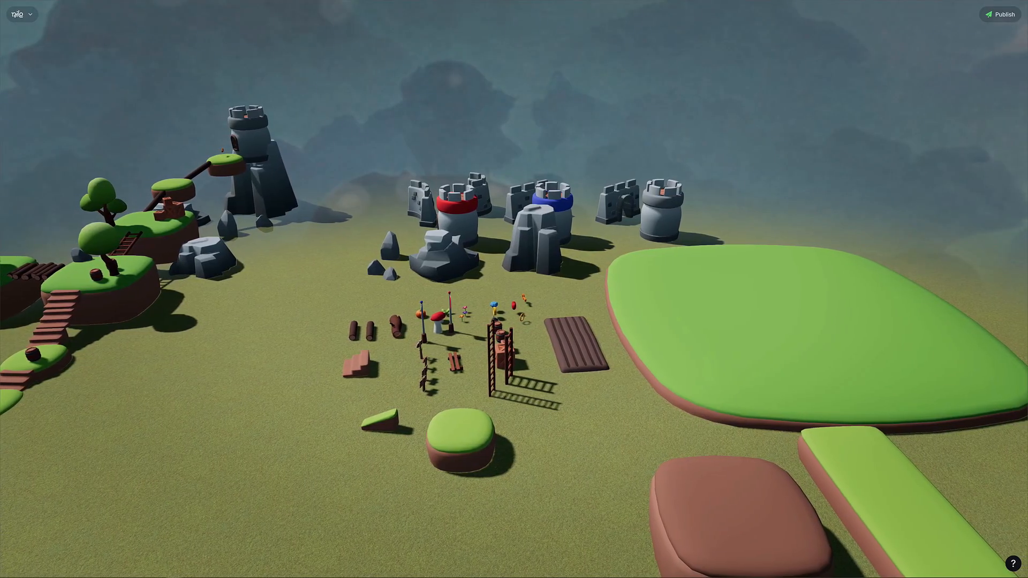
pyautogui.press('a')
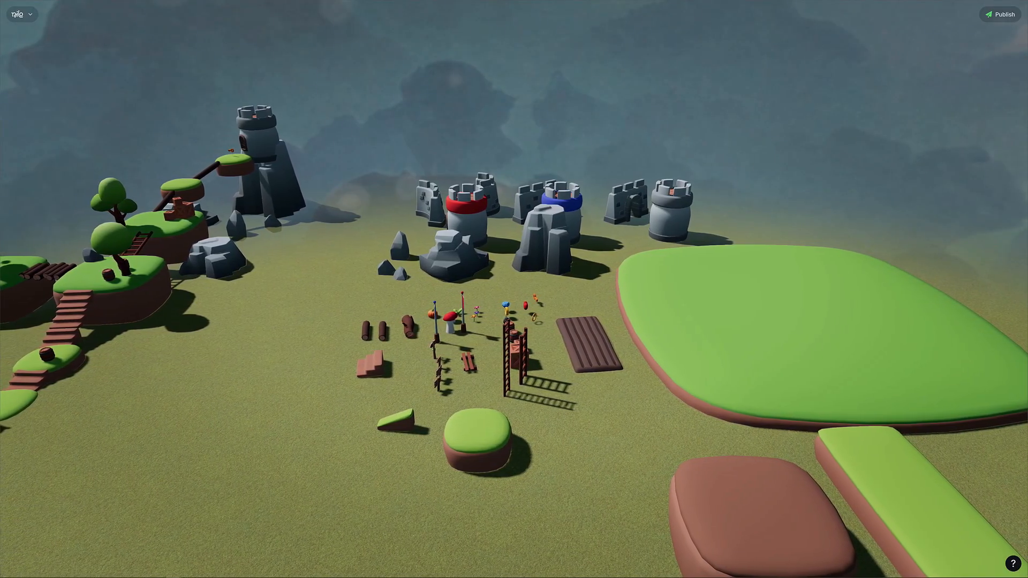
pyautogui.press('a')
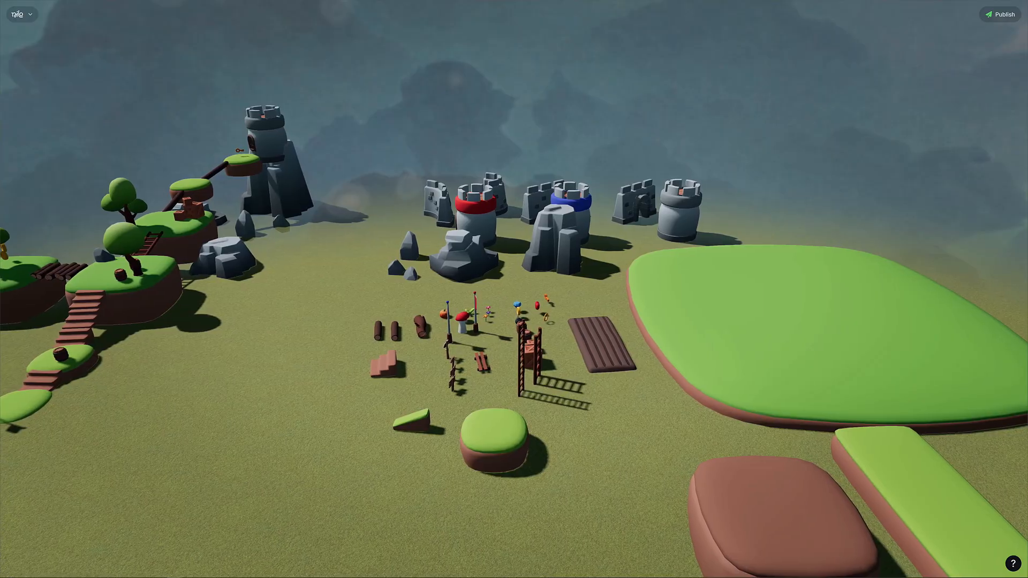
pyautogui.press('a')
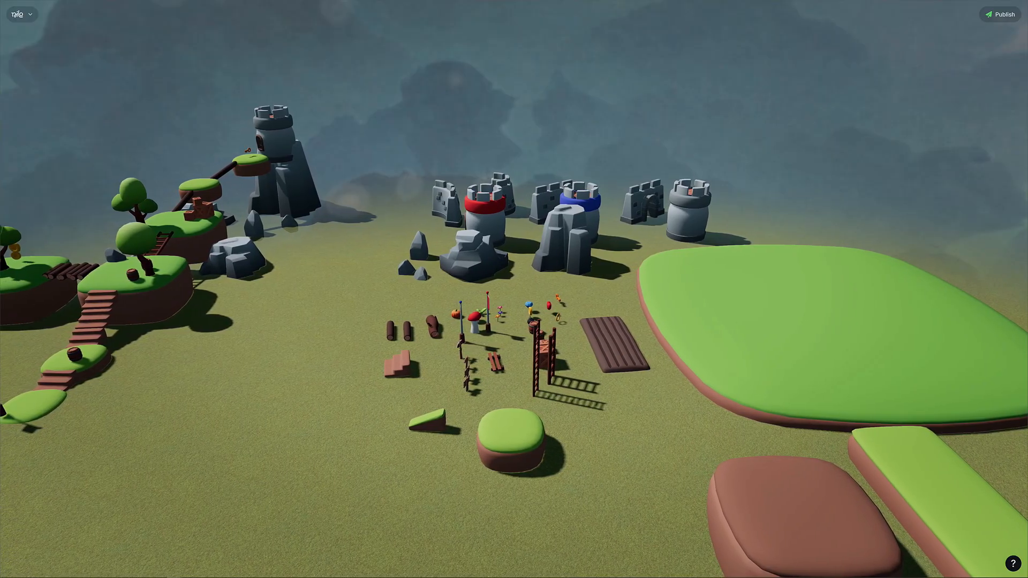
pyautogui.press('a')
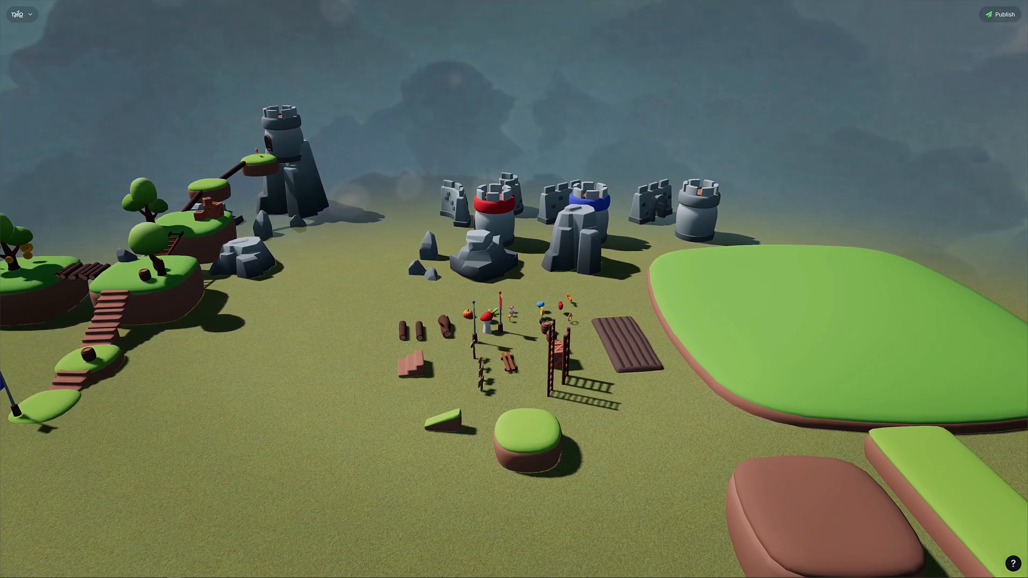
pyautogui.press('a')
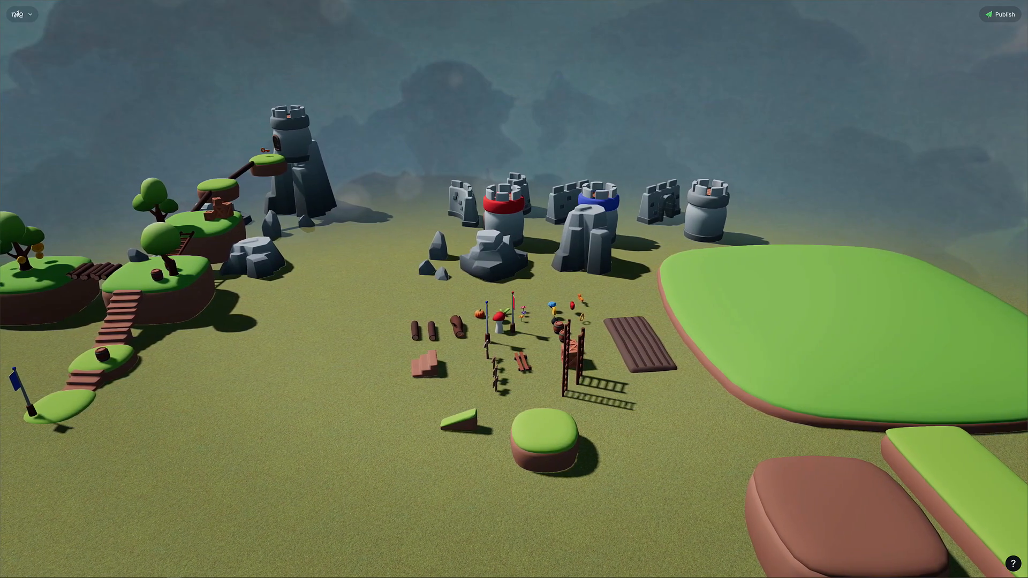
pyautogui.press('a')
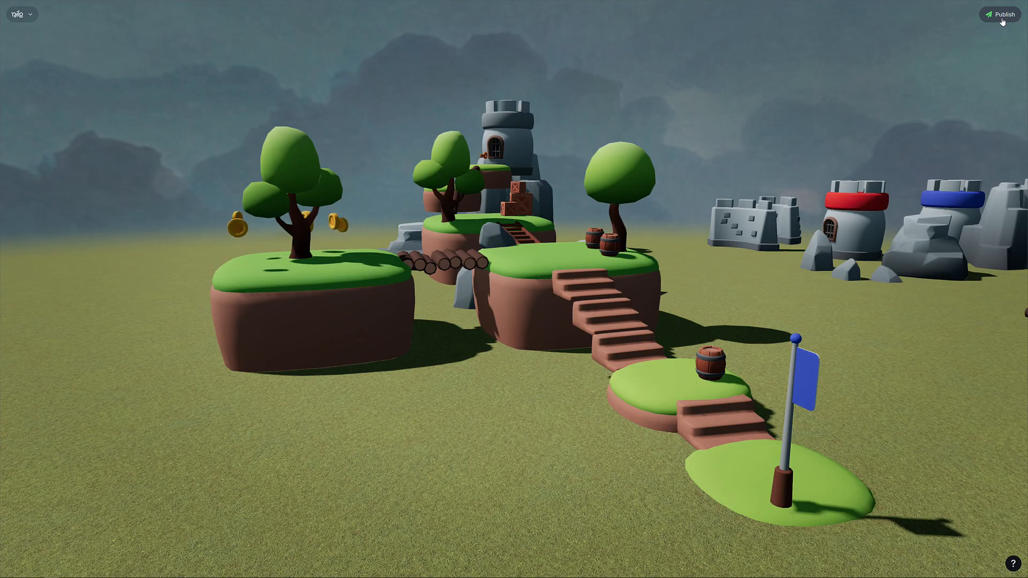
pyautogui.click(1002, 19)
pyautogui.press('Tab')
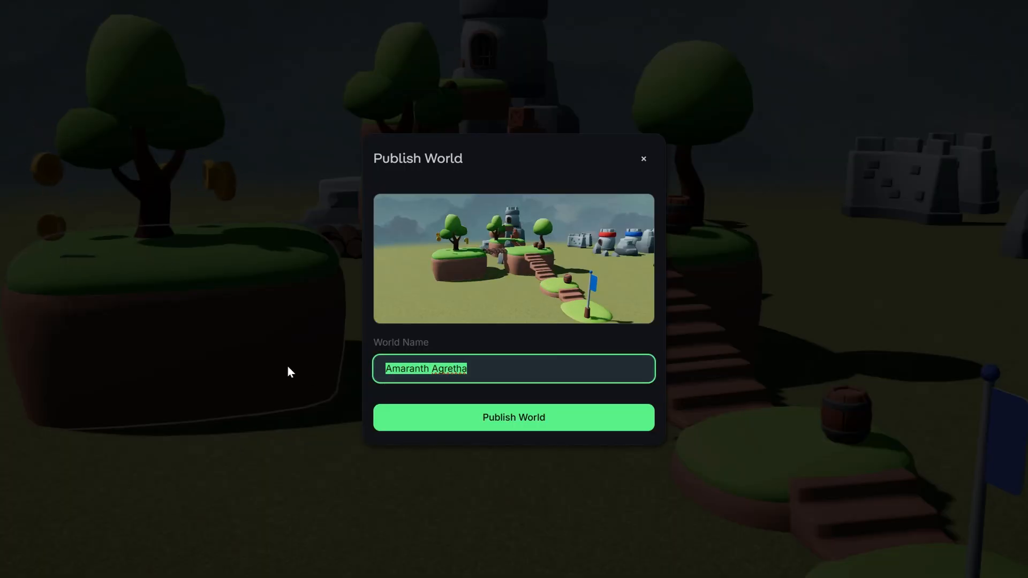
pyautogui.write('The Coolest World EVER!!! XDXDXD')
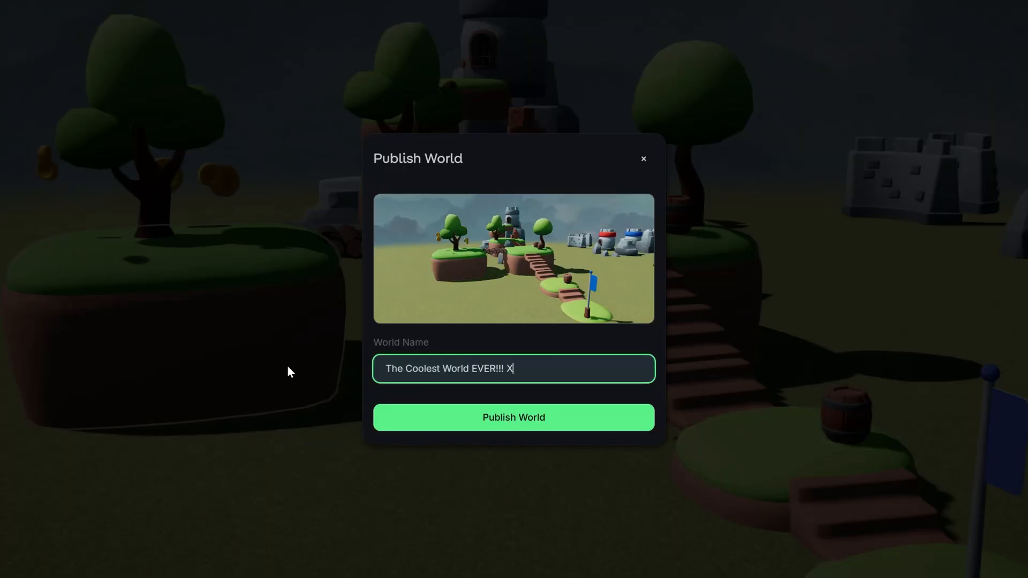
pyautogui.click(521, 427)
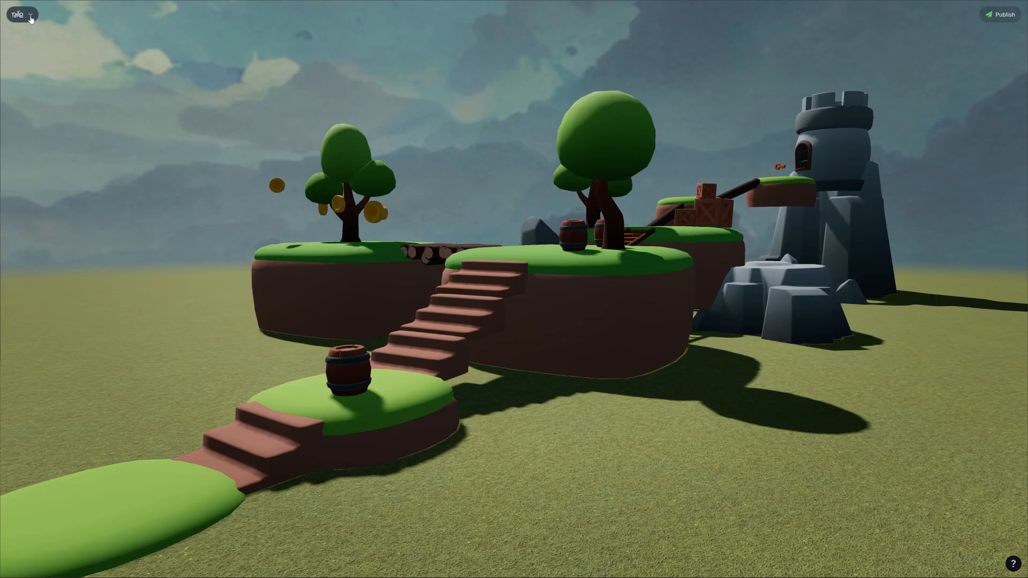
# Open the main world menu, and unpublish the published world
pyautogui.click(30, 18)
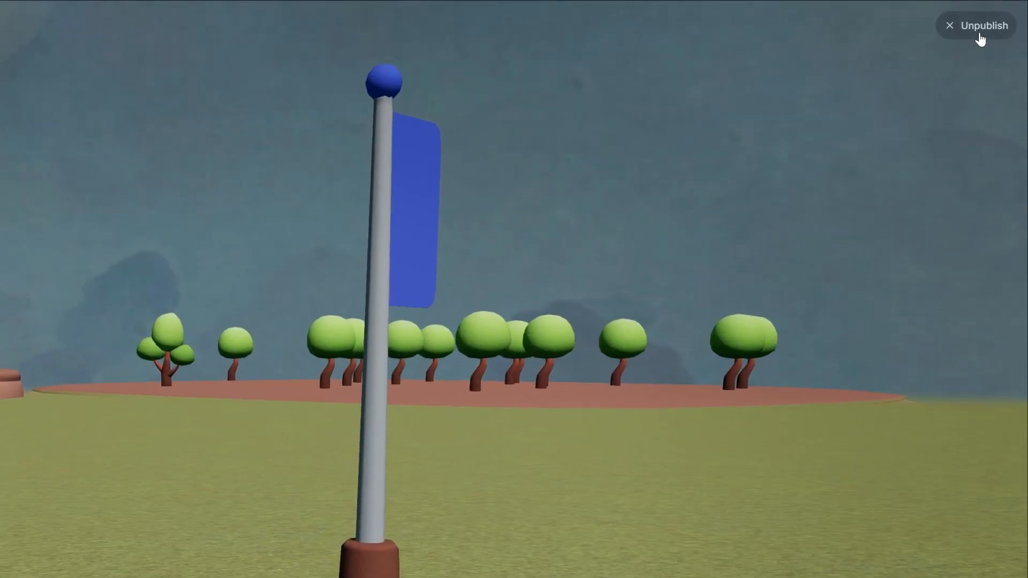
pyautogui.click(980, 35)
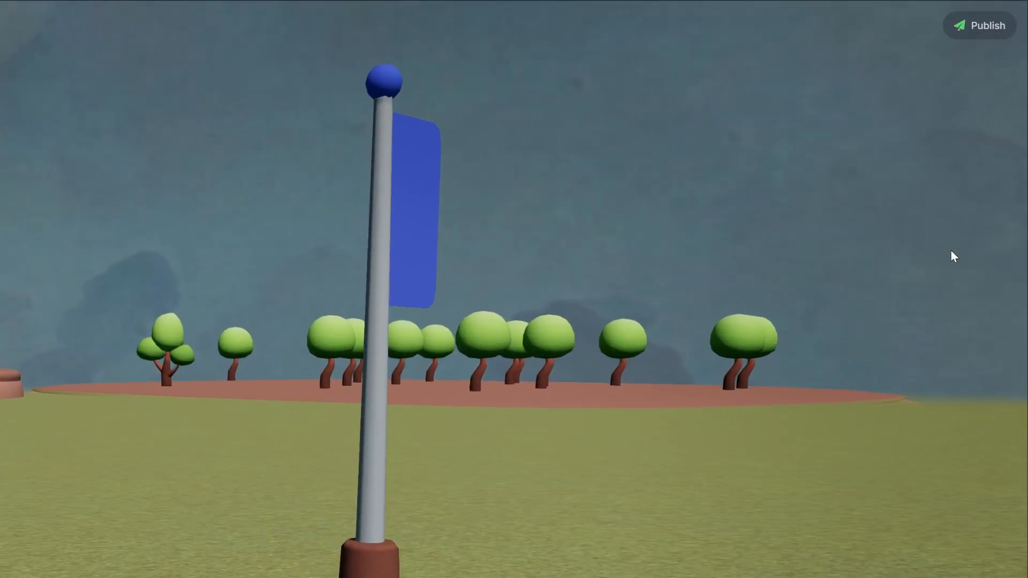